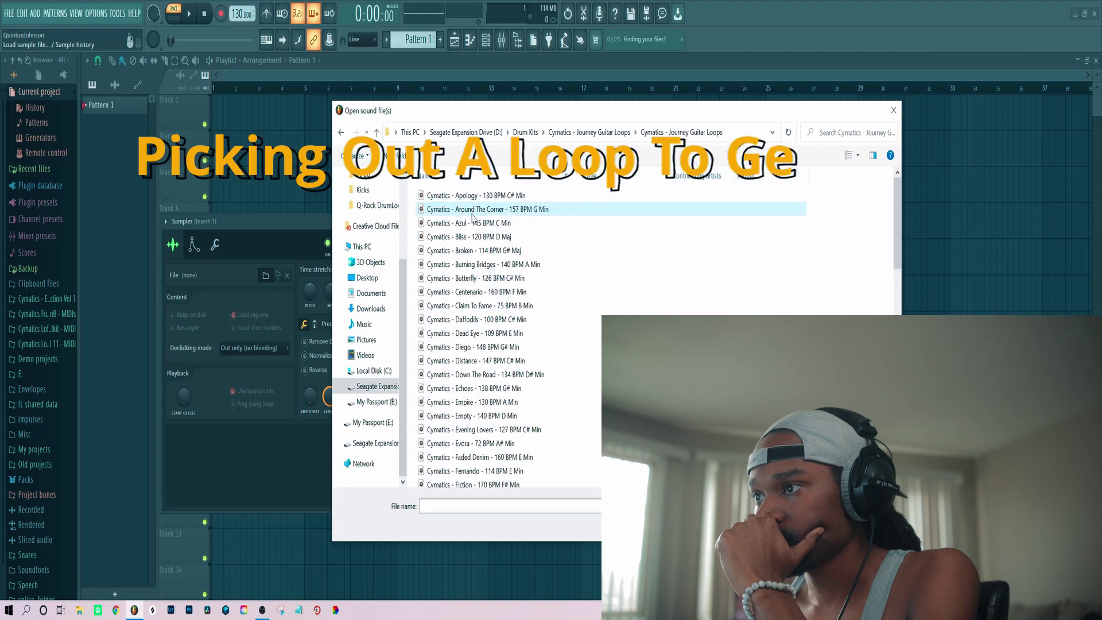
Step: Audition loops in the Journey Guitar Loops folder and load "Cymatics - Unique Perspectives - 68 BPM C# Maj" into the sampler
click(477, 466)
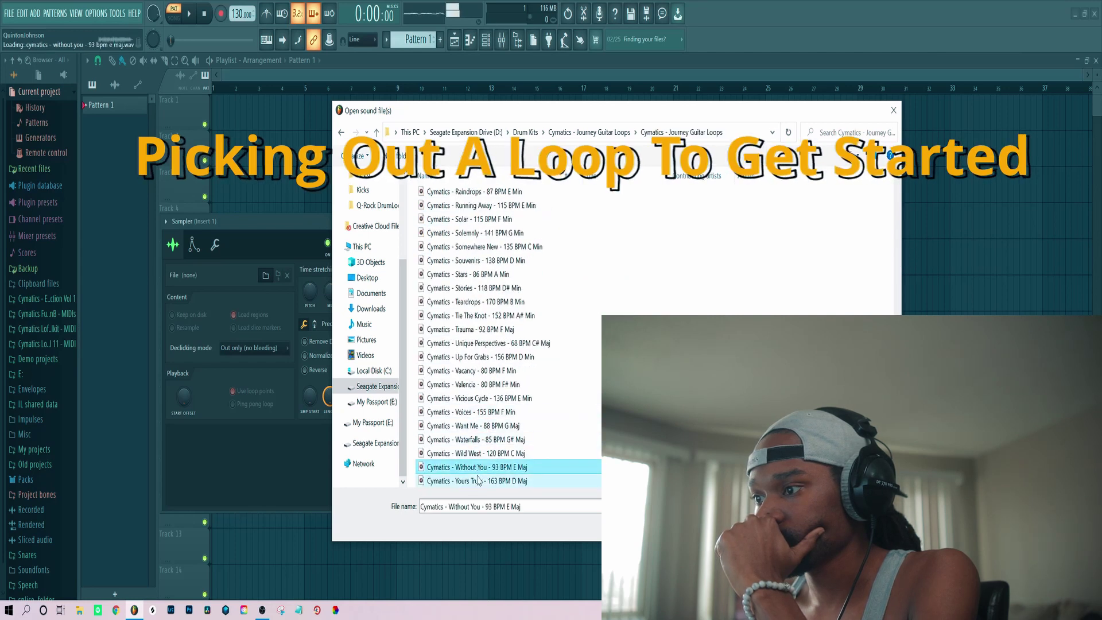
click(480, 428)
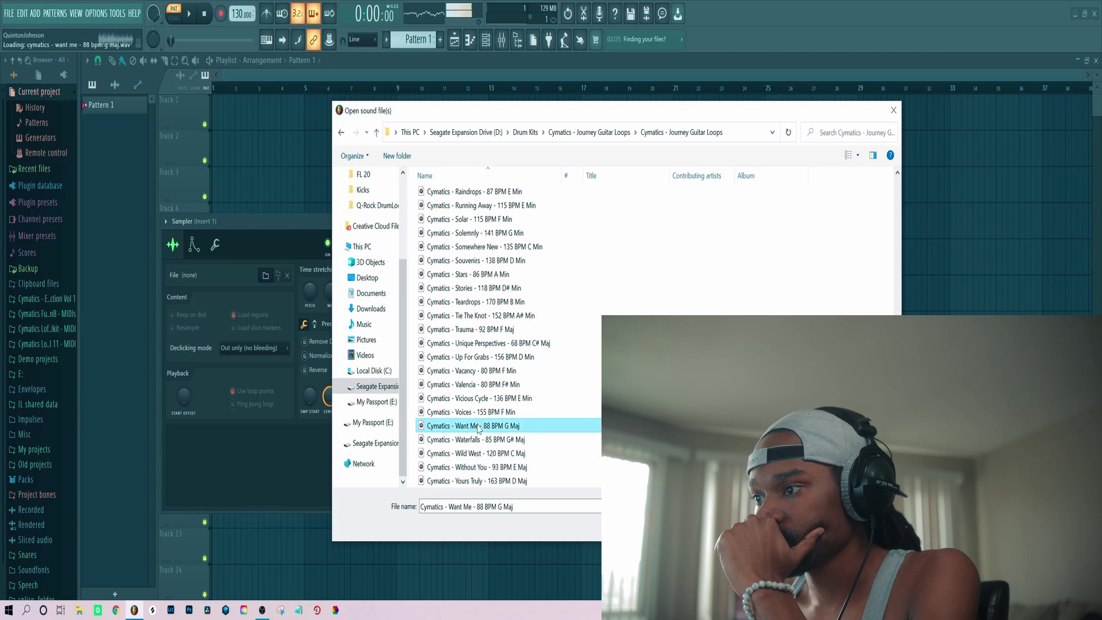
click(477, 413)
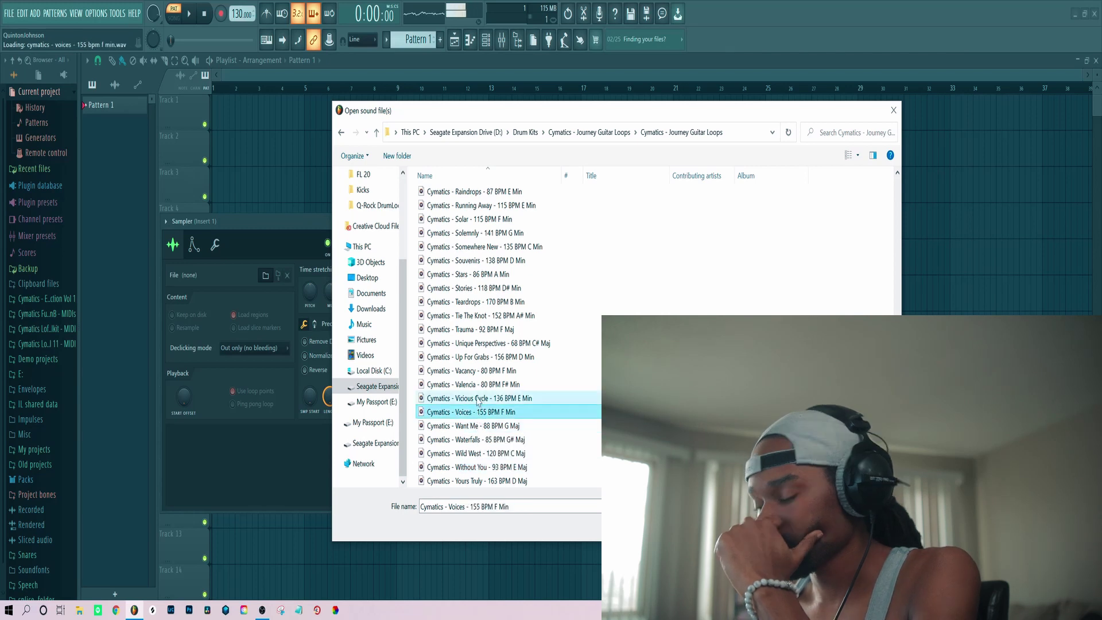
click(477, 399)
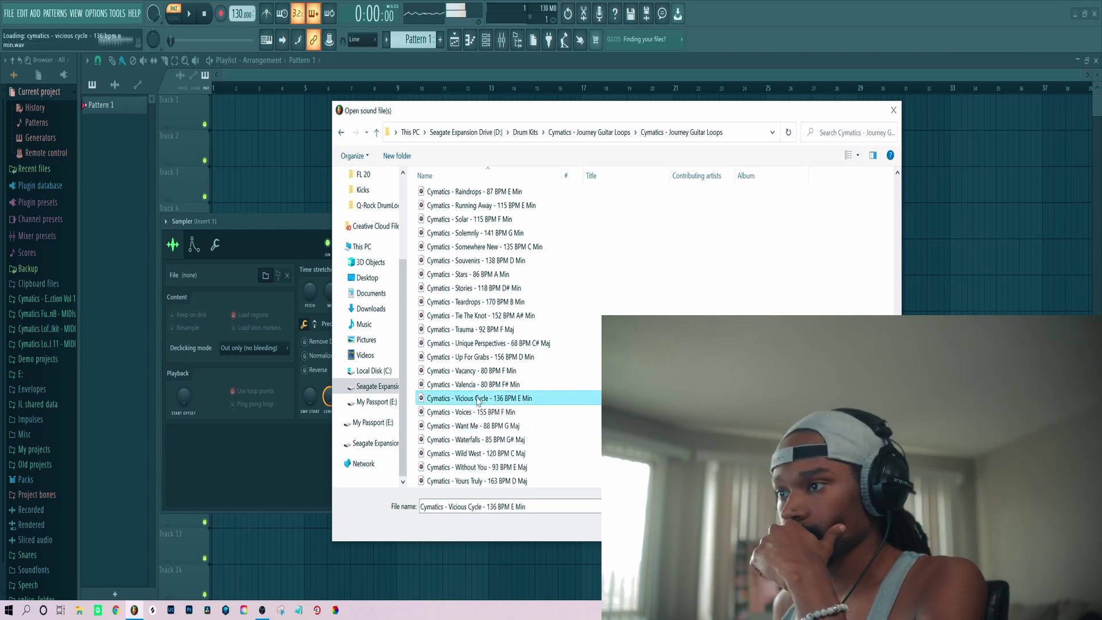
key(Up)
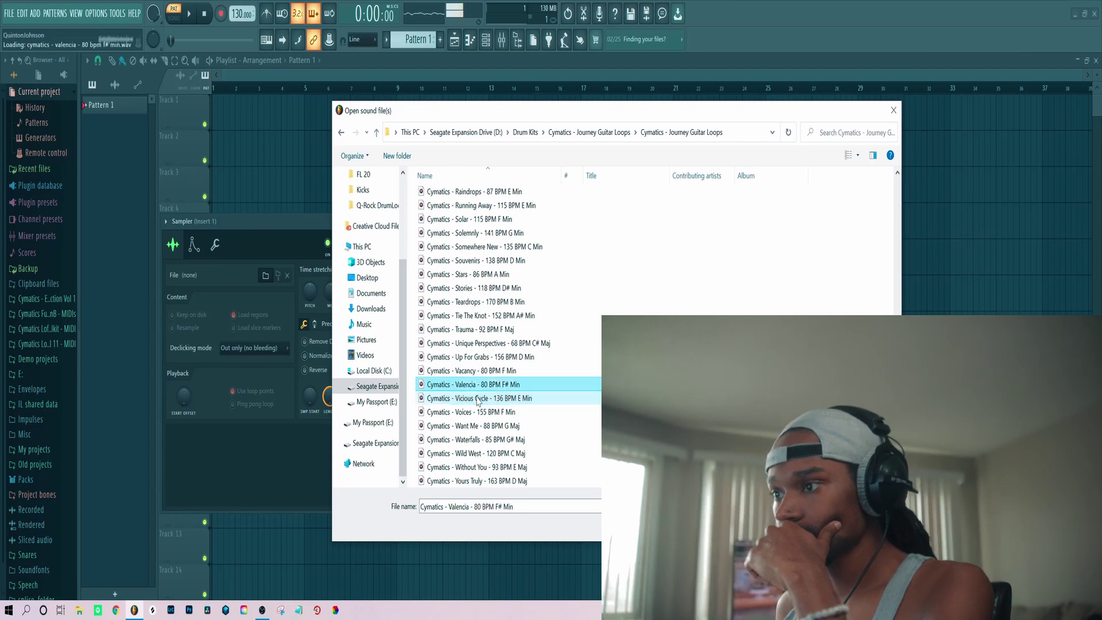
key(Up)
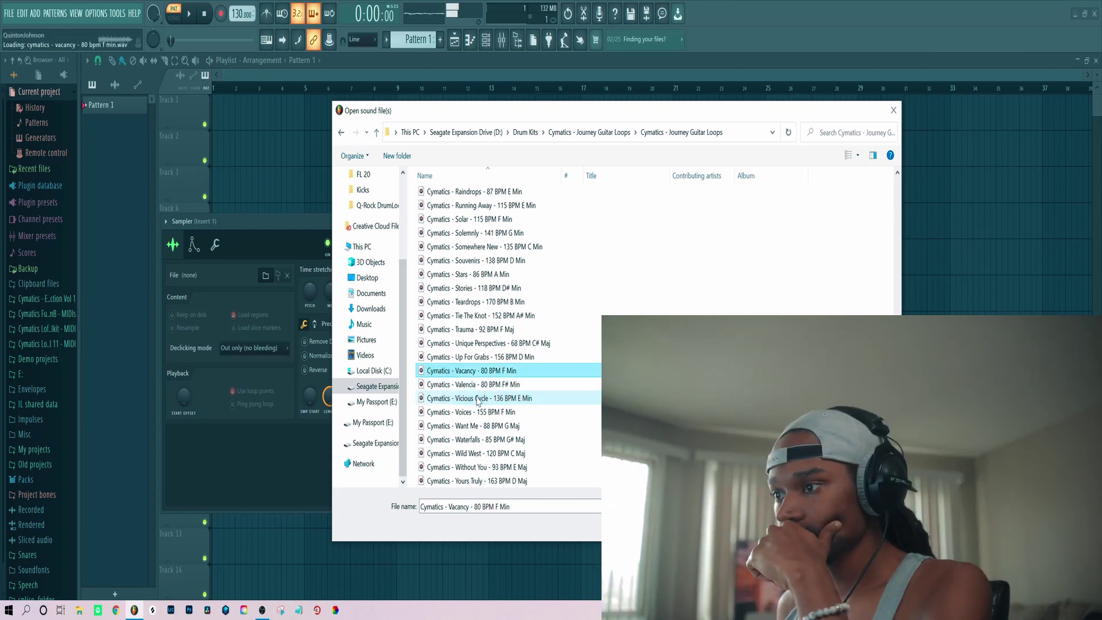
key(Up)
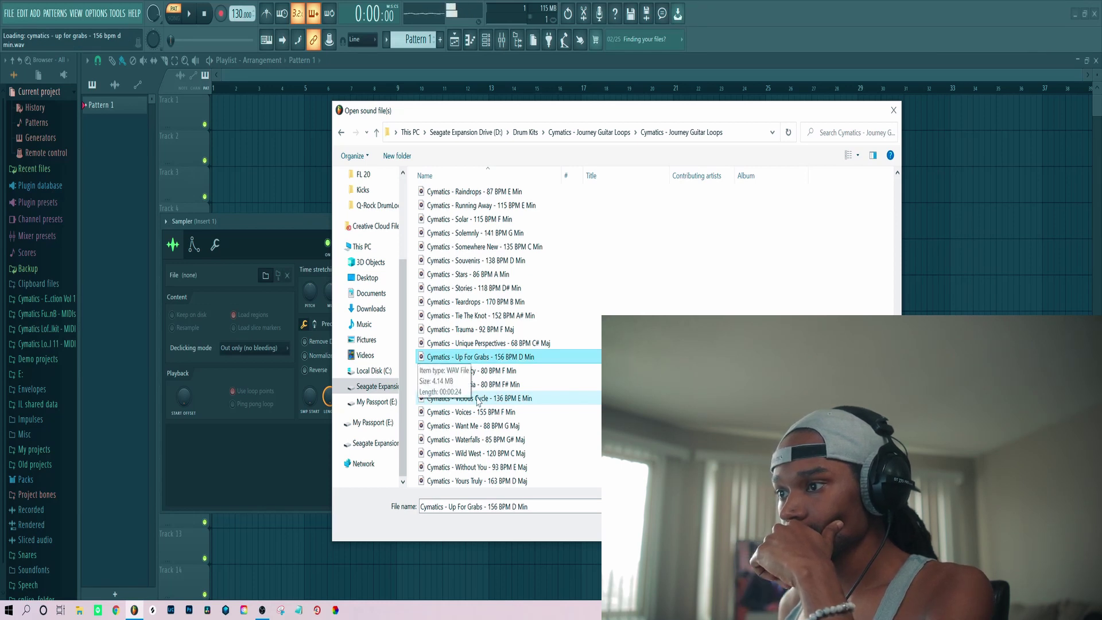
key(Up)
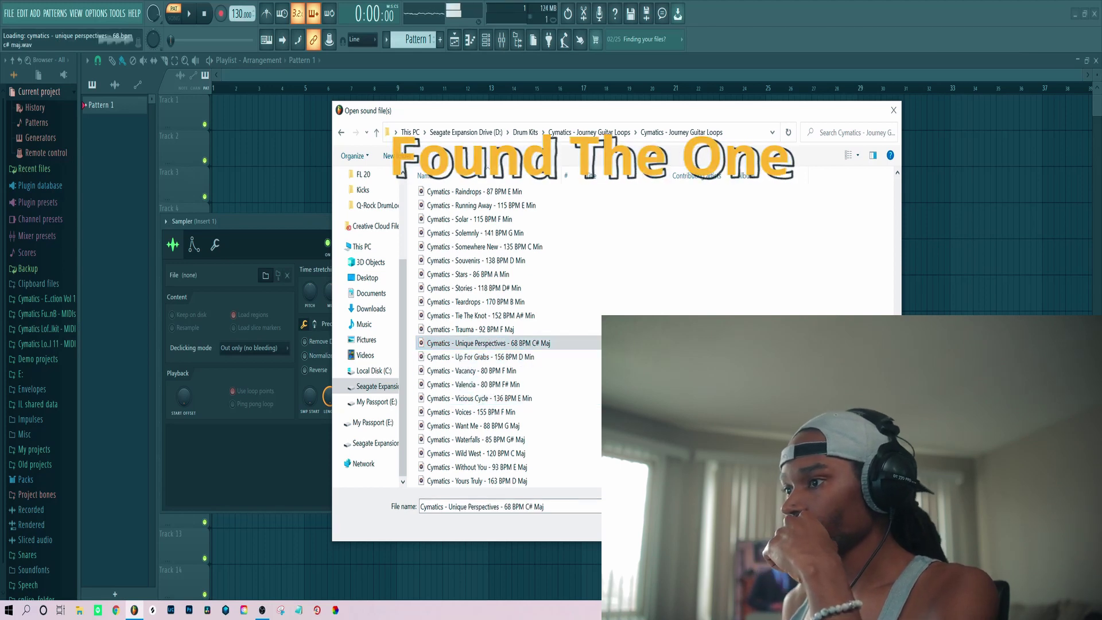
key(Return)
Step: Place the Unique Perspectives loop at the start of Track 1 in the playlist and set the project tempo to 155 BPM
drag(303, 476, 217, 123)
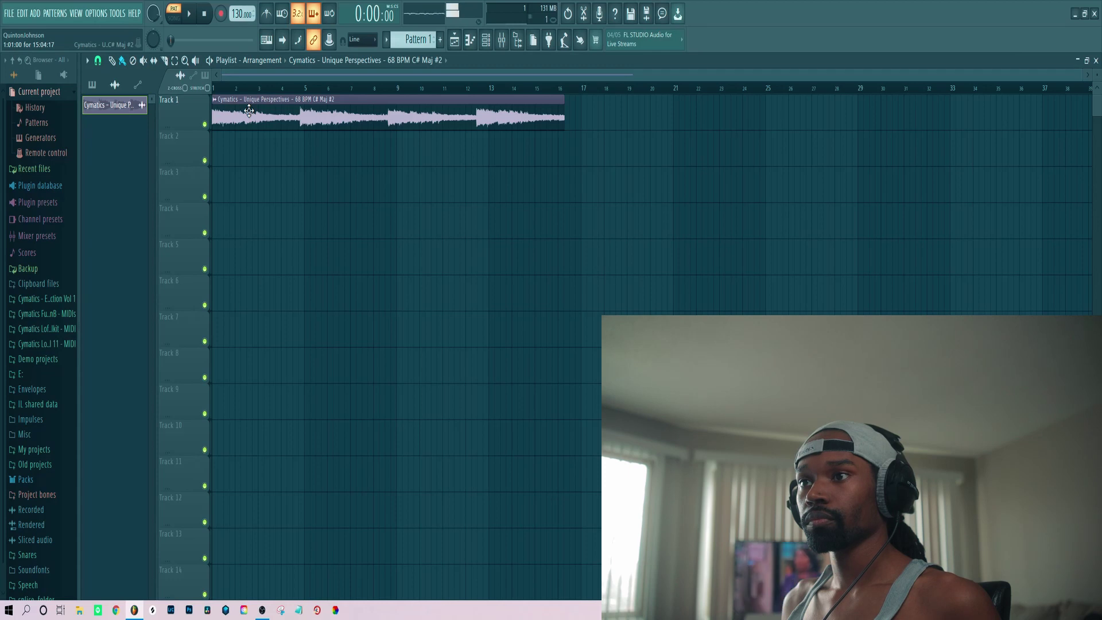
drag(239, 15, 239, 11)
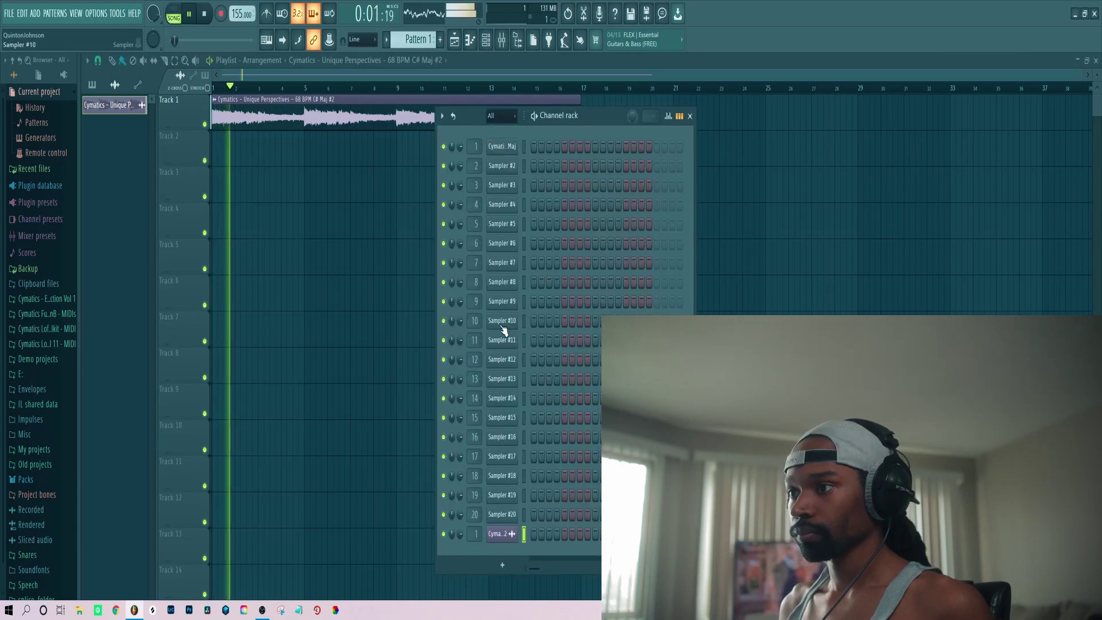
Step: Browse for a sample for Sampler #10 in the Claps folder of the Cymatics - Pharaoh Sample Pack
click(501, 322)
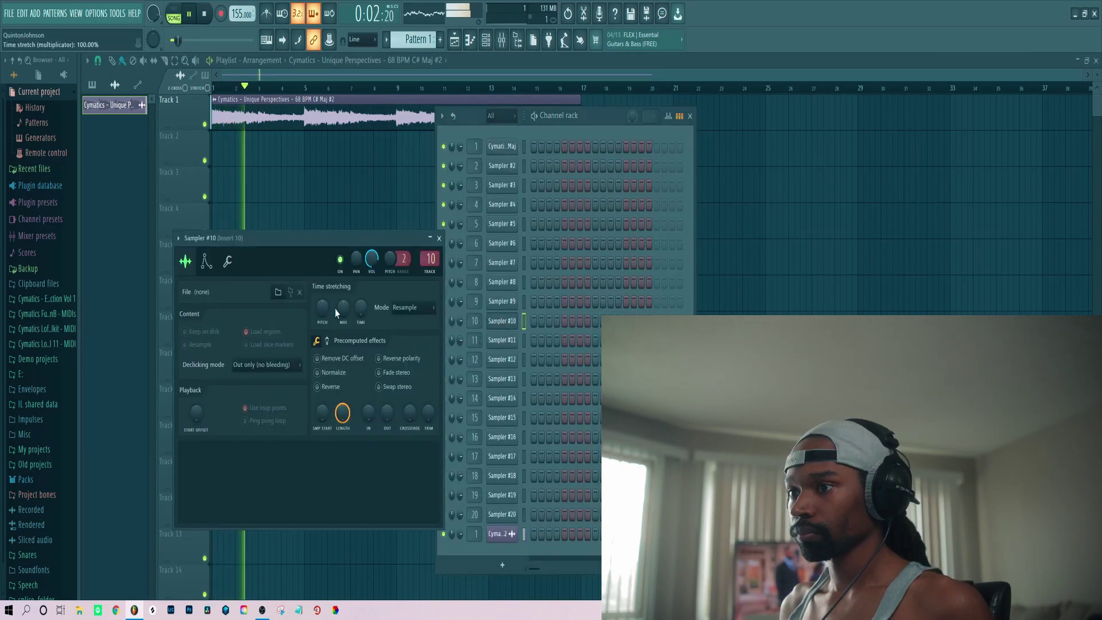
click(279, 292)
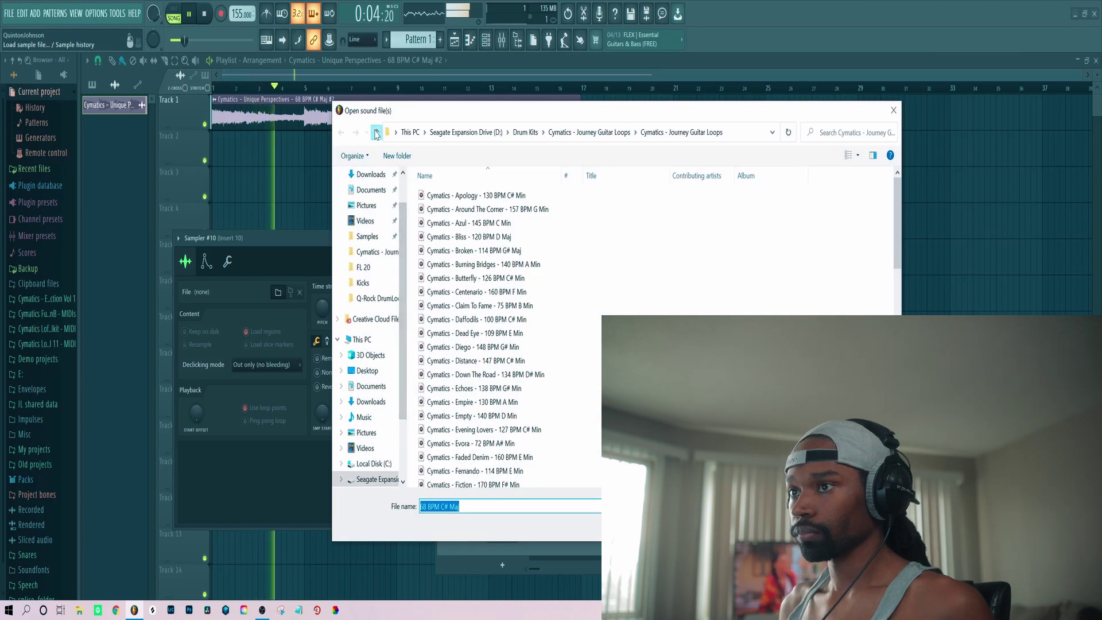
click(377, 133)
scroll(493, 425, down, 3)
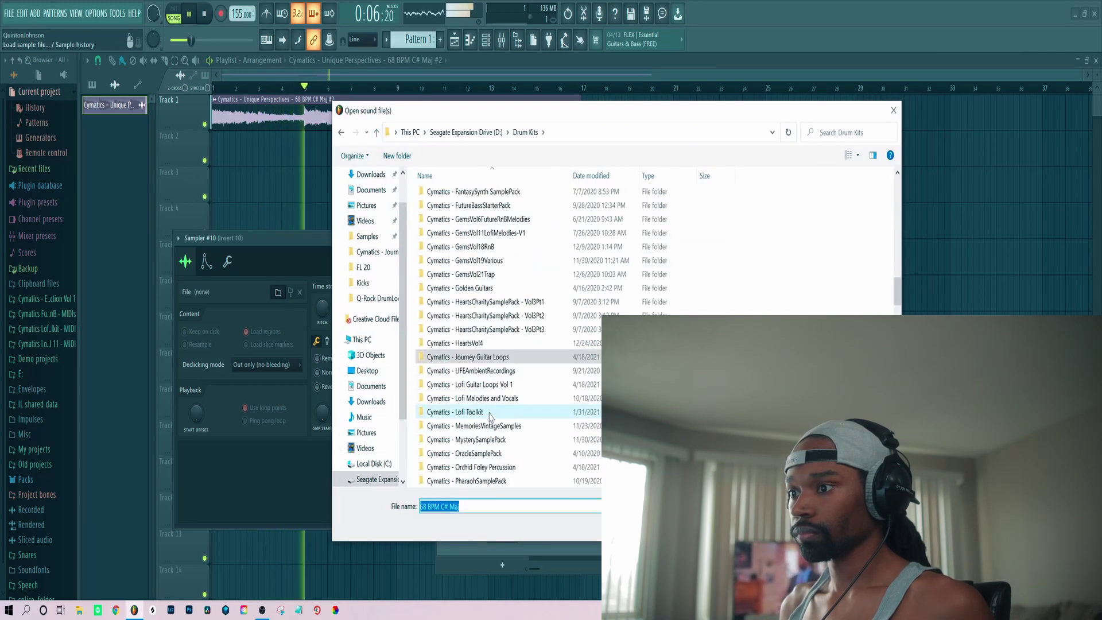
double_click(467, 480)
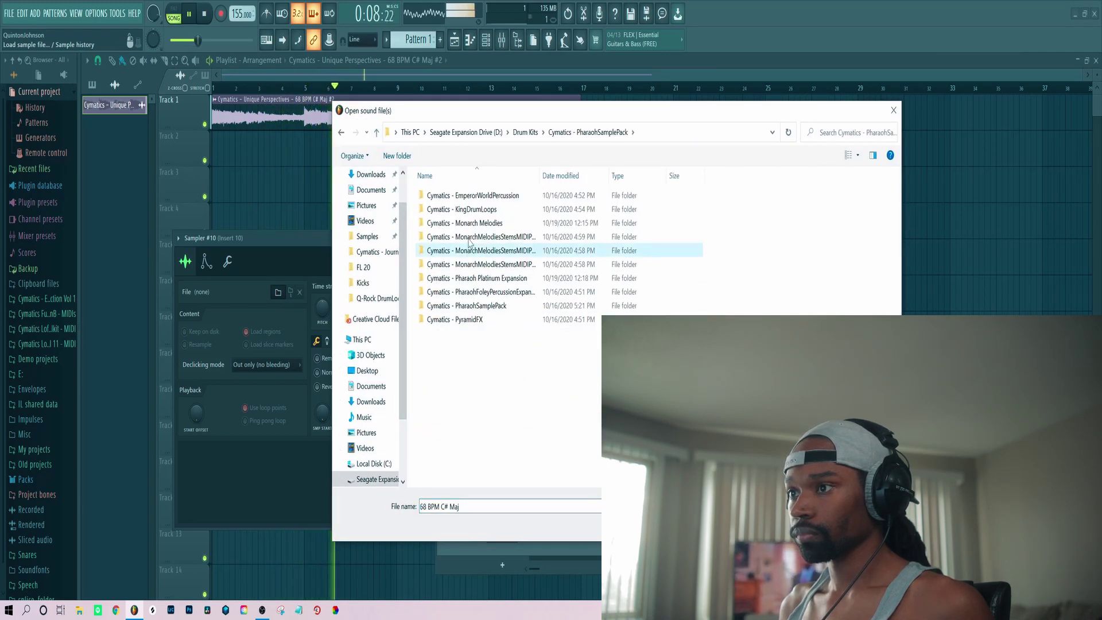
double_click(471, 305)
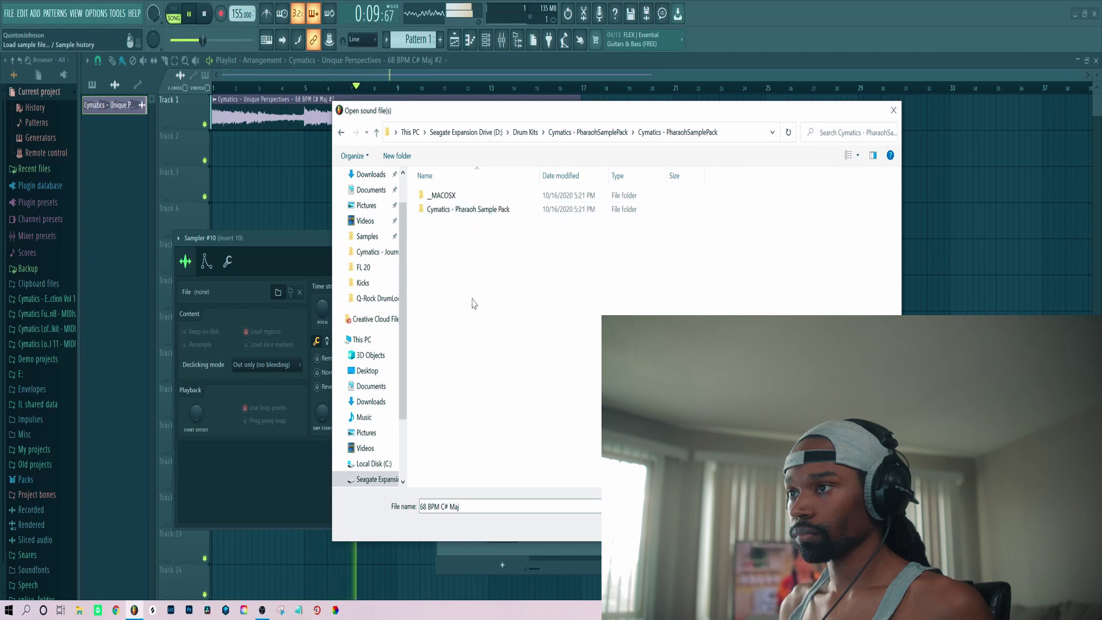
double_click(462, 210)
double_click(466, 208)
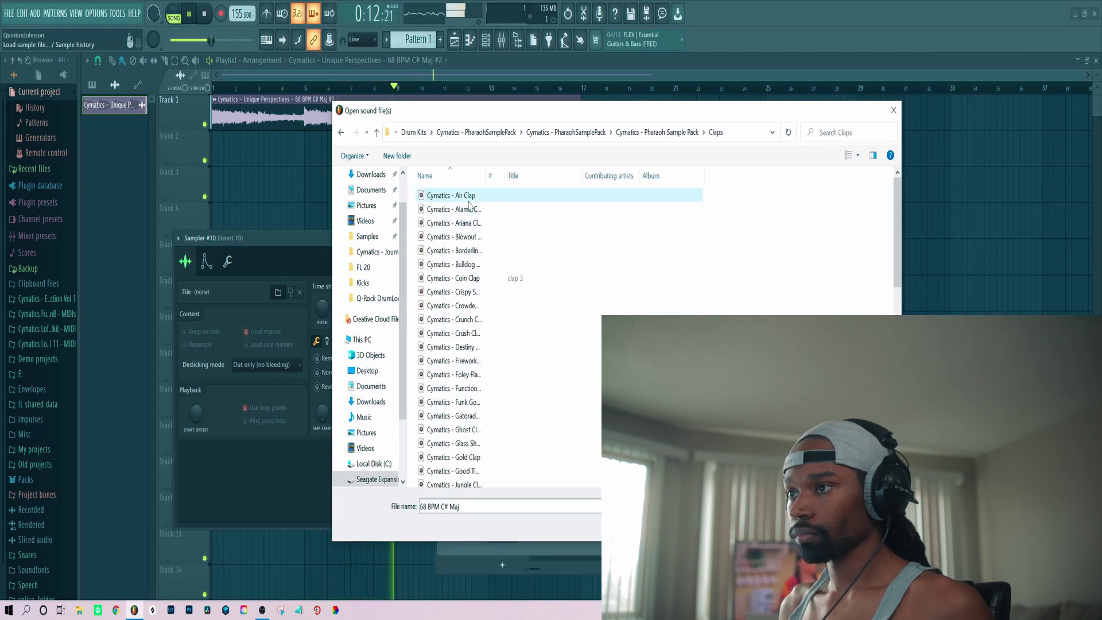
Step: Audition several claps and load "Cymatics - Crush Clap" into Sampler #10
click(469, 200)
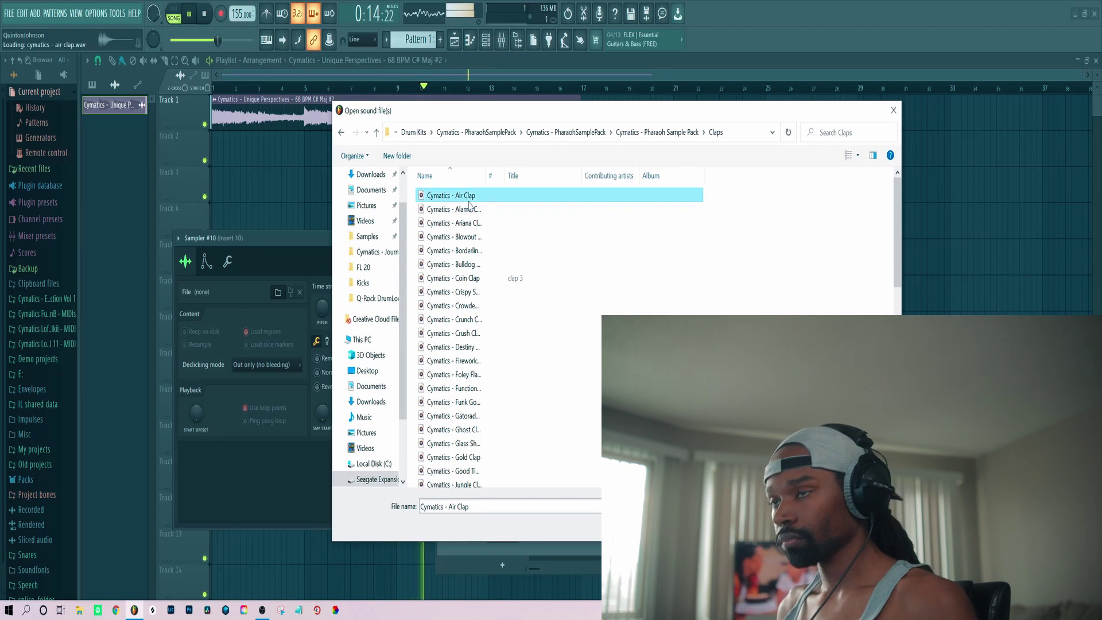
click(468, 209)
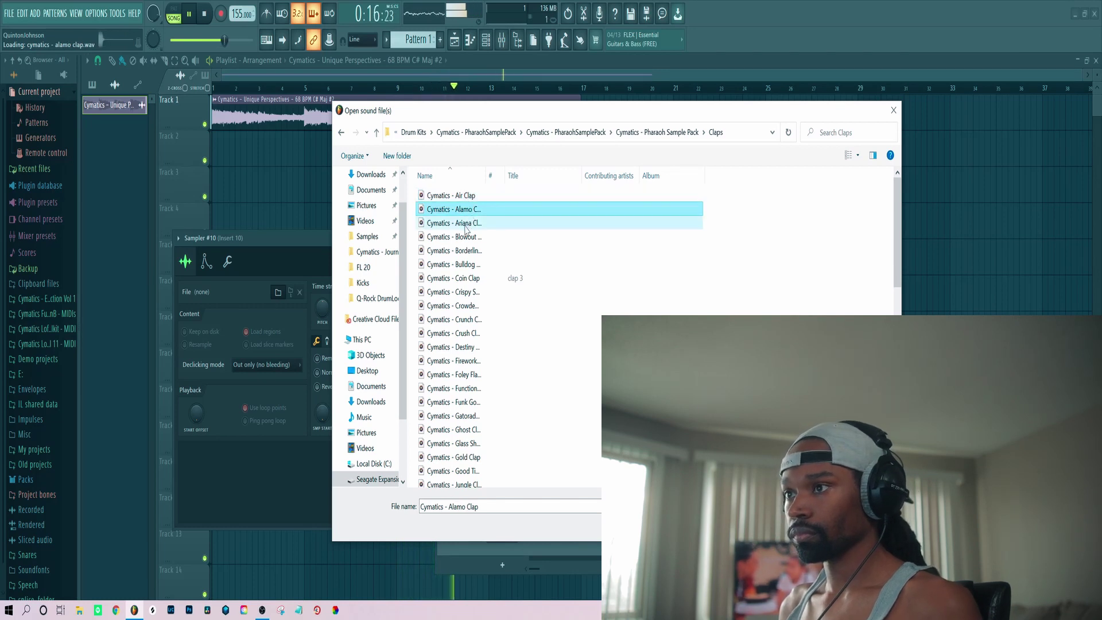
click(467, 292)
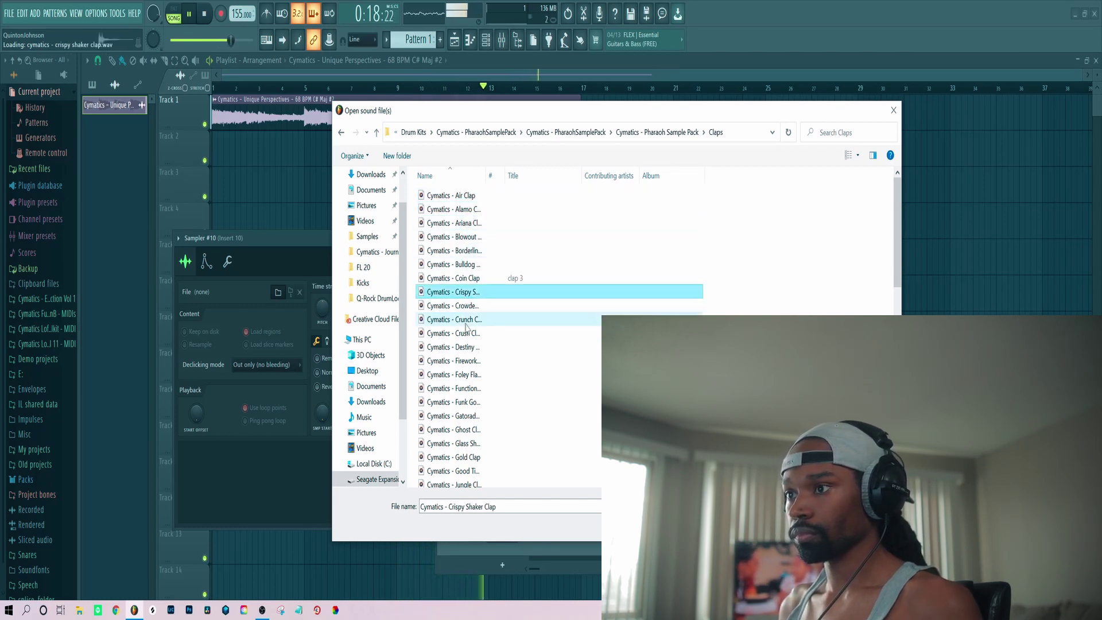
click(466, 320)
click(468, 333)
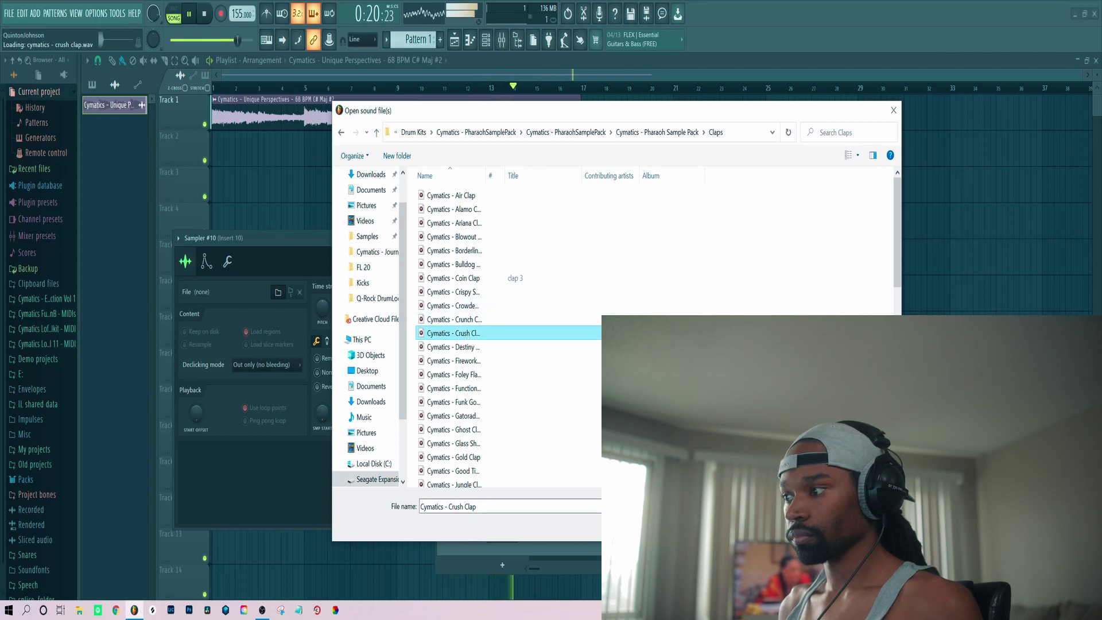
double_click(467, 334)
Step: Create a new pattern named "Cl" for the clap and close the Crush Clap channel settings
key(F4)
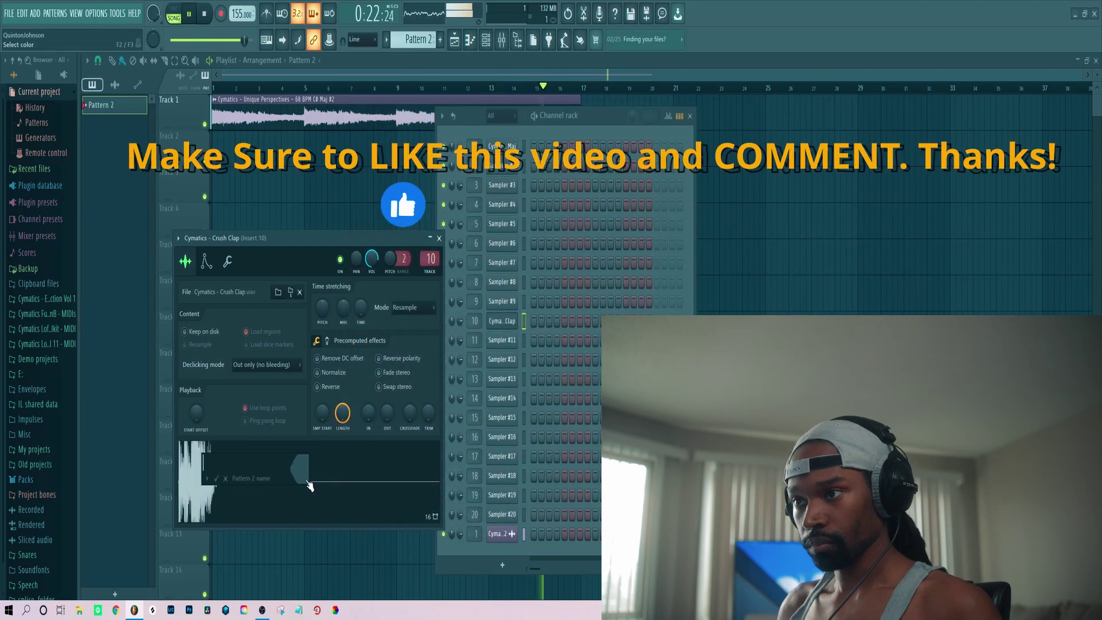
text(Cl)
key(Return)
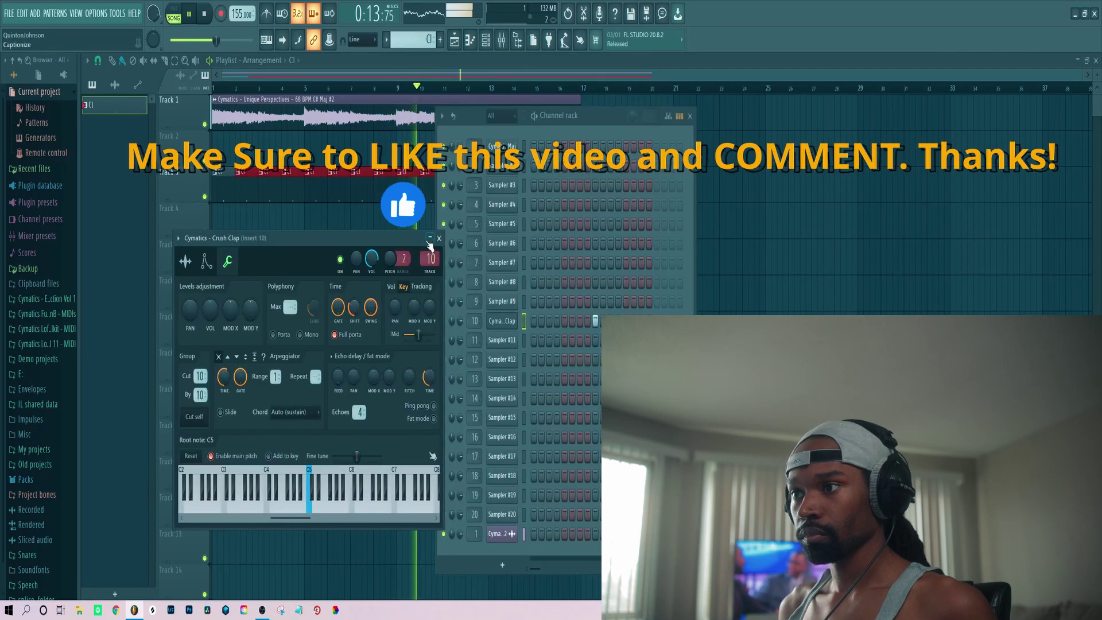
click(438, 237)
Step: Browse for a sample for Sampler #11 in the Kicks folder of the Pharaoh Platinum Expansion's Drum One Shots
click(501, 339)
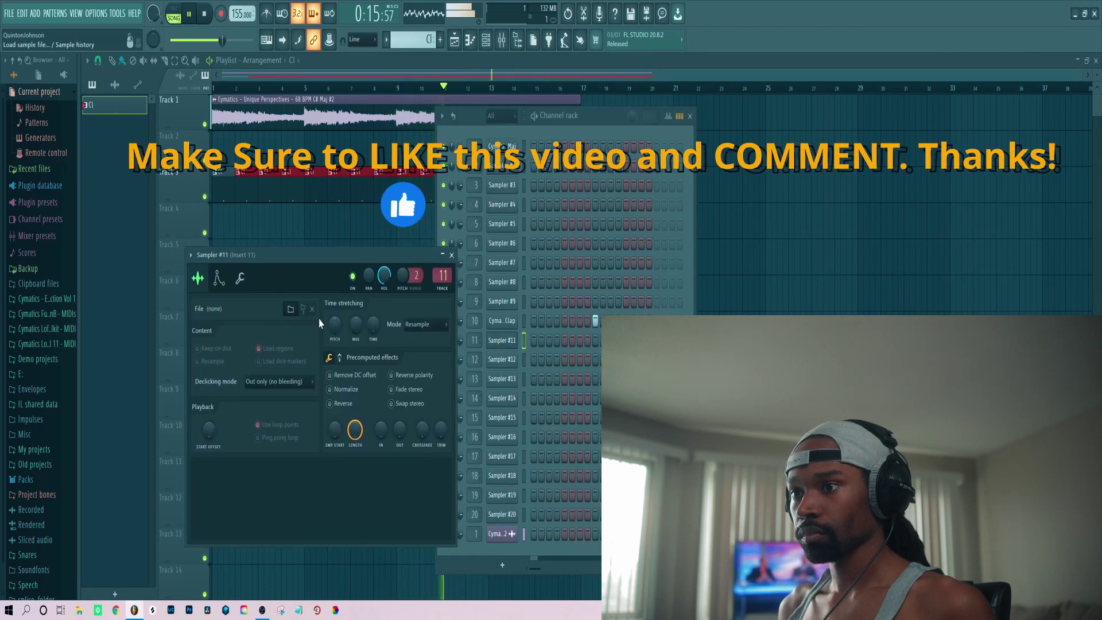
click(290, 309)
click(375, 133)
click(374, 132)
click(374, 132)
double_click(464, 278)
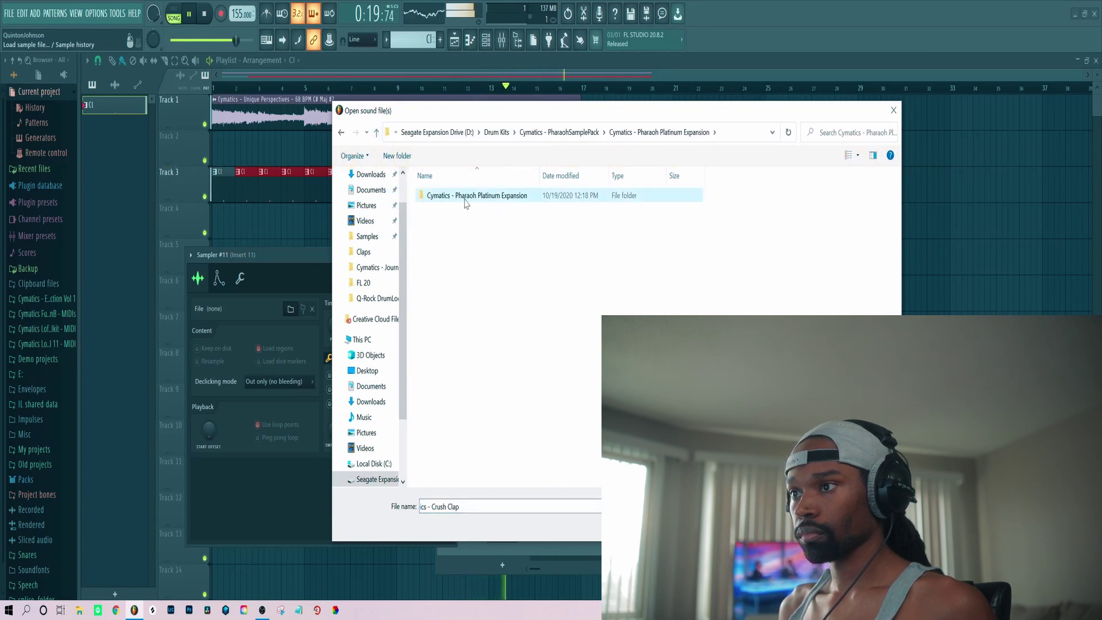
double_click(466, 200)
double_click(447, 209)
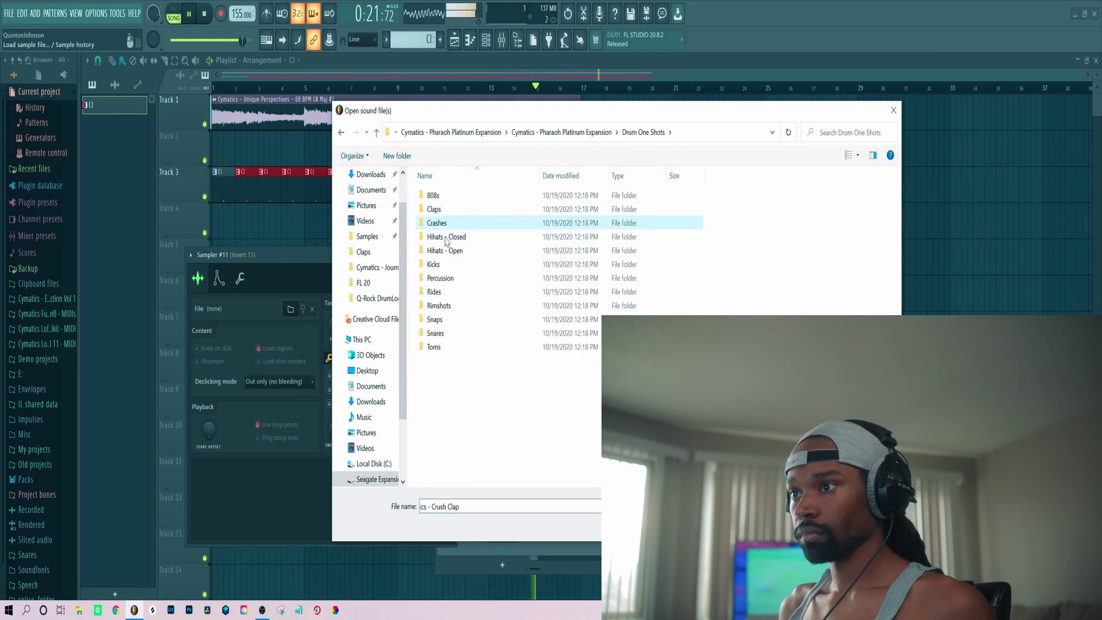
double_click(452, 264)
Step: Audition a few kicks and load "Cymatics - Friendly Kick - A" into Sampler #11
click(454, 264)
click(455, 251)
click(459, 265)
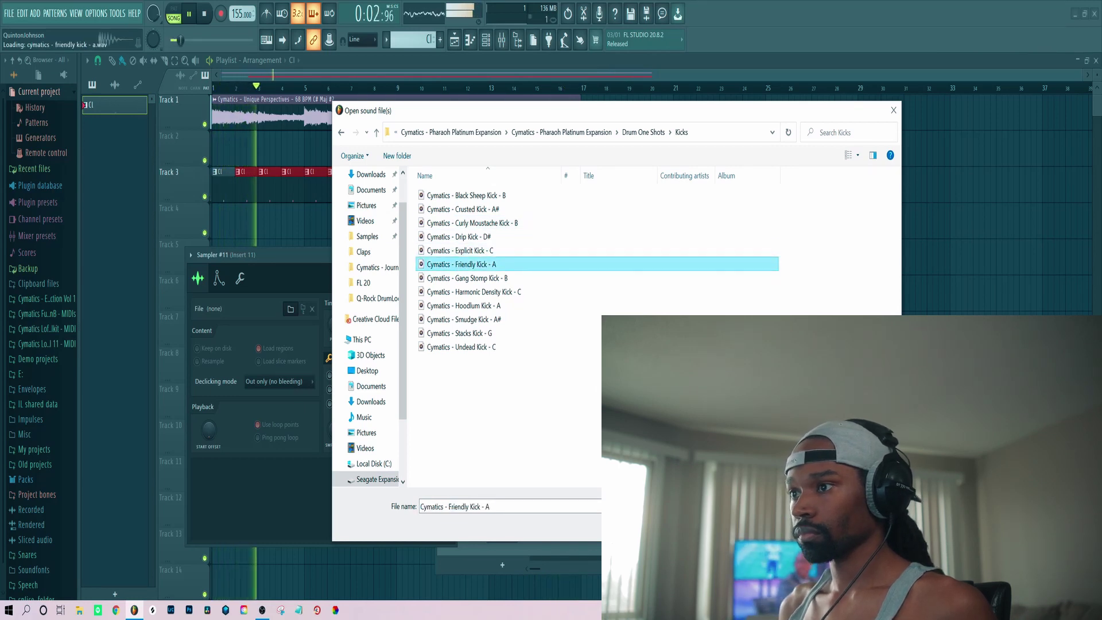
key(Return)
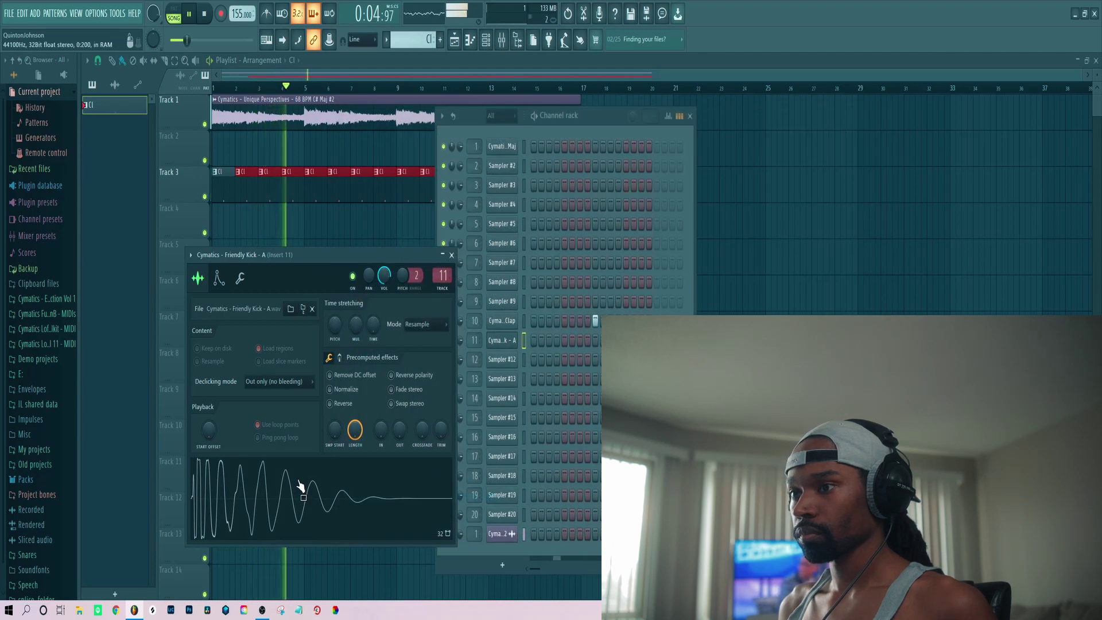
Step: Create a new pattern named "Ki" for the kick
click(460, 344)
key(F4)
text(K)
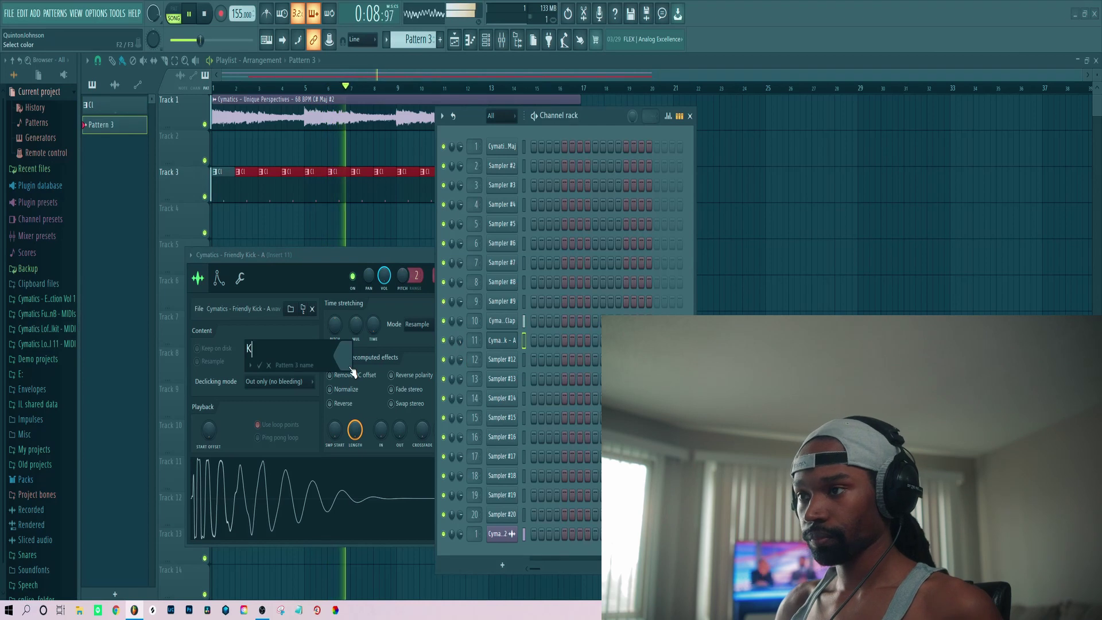
text(i)
key(Return)
Step: Place the Ki pattern at the start of Track 4 and add a Friendly Kick hit on its first step
click(265, 73)
click(213, 225)
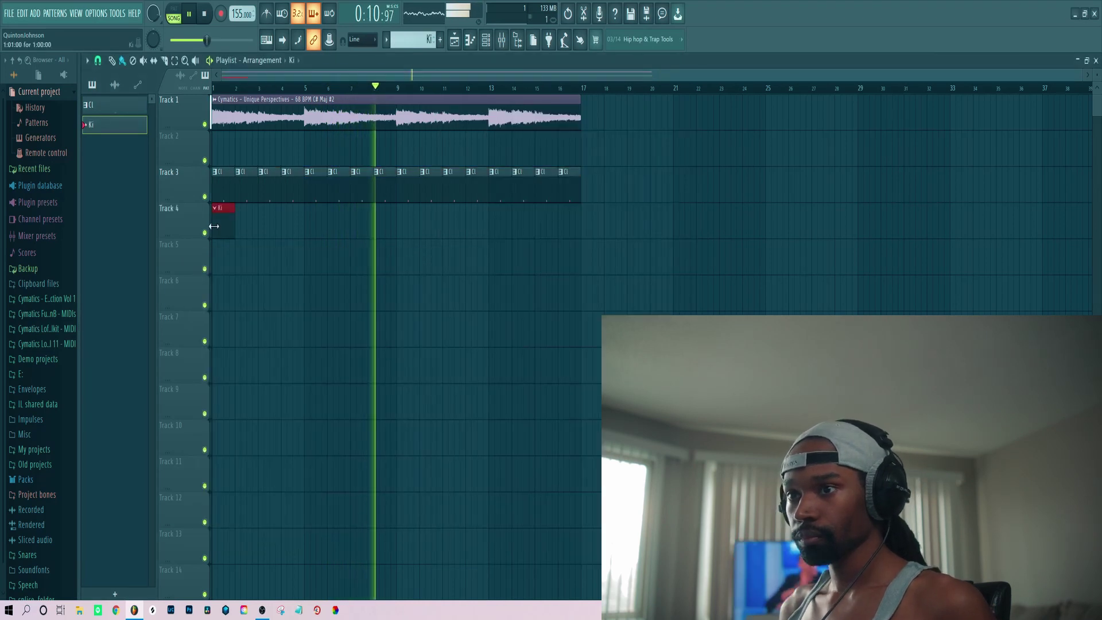
key(F6)
click(534, 339)
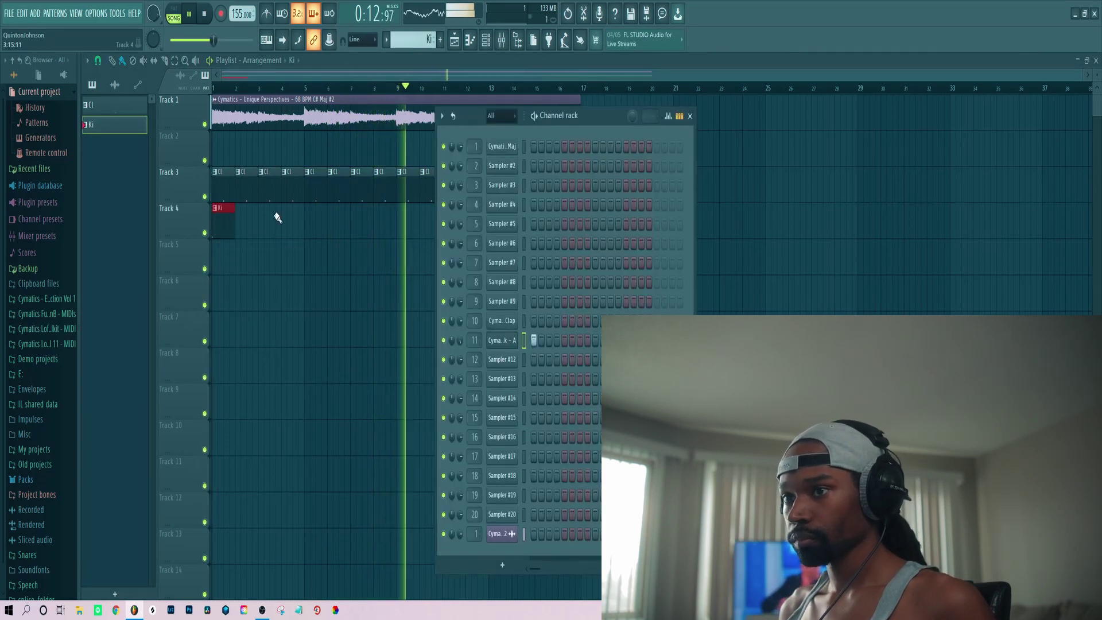
Step: Add two C5 kick notes in bar 2 of the piano roll, on beat 2 and halfway between beats 3 and 4
key(F6)
key(F7)
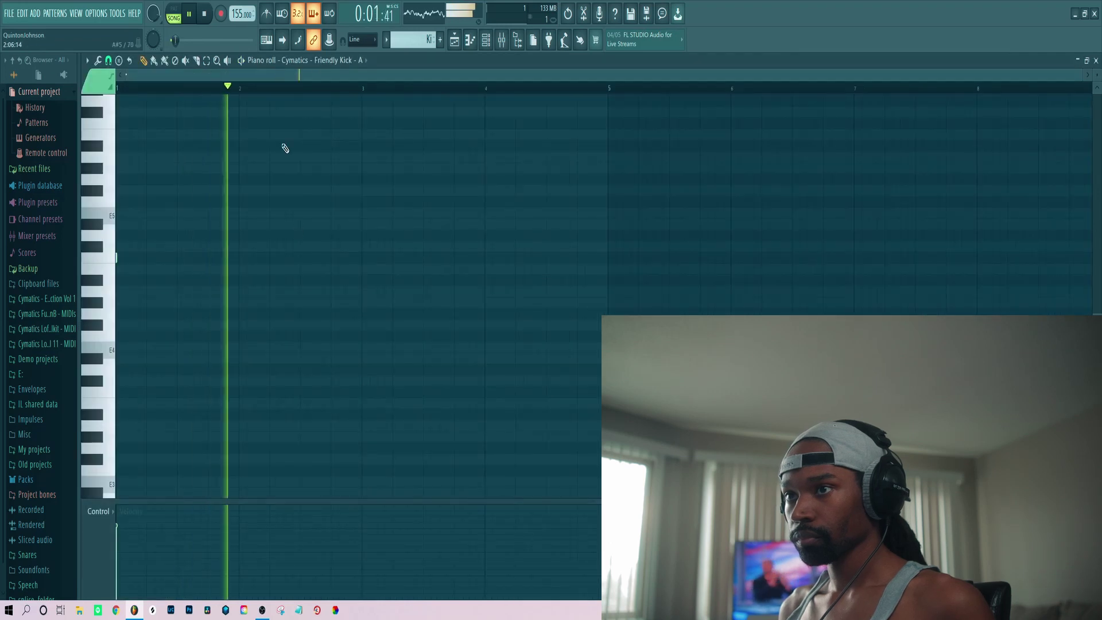
click(272, 259)
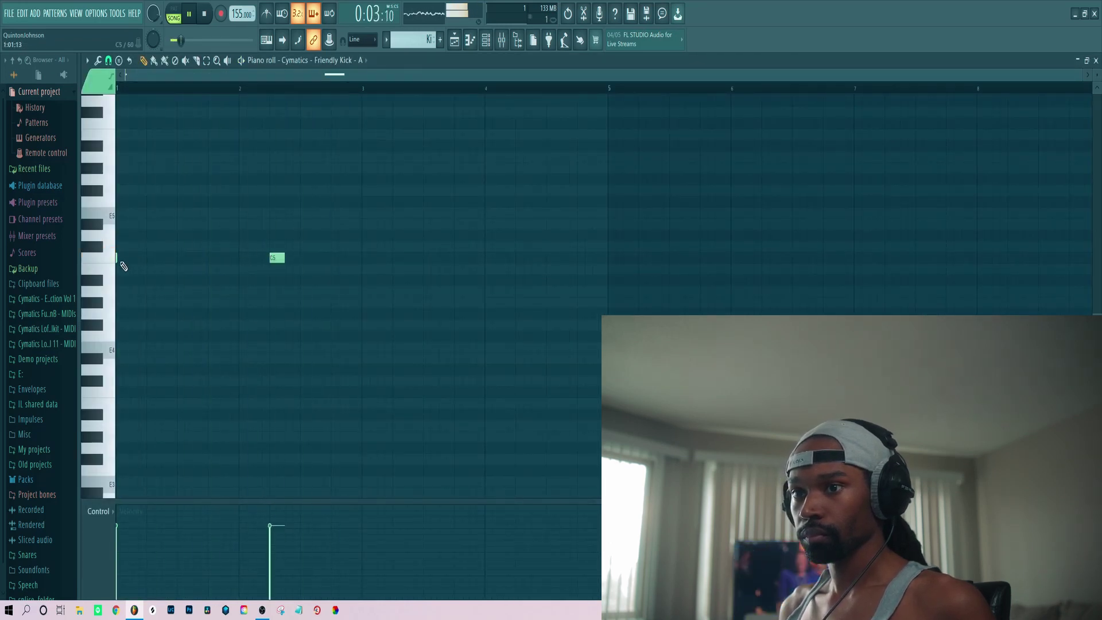
key(space)
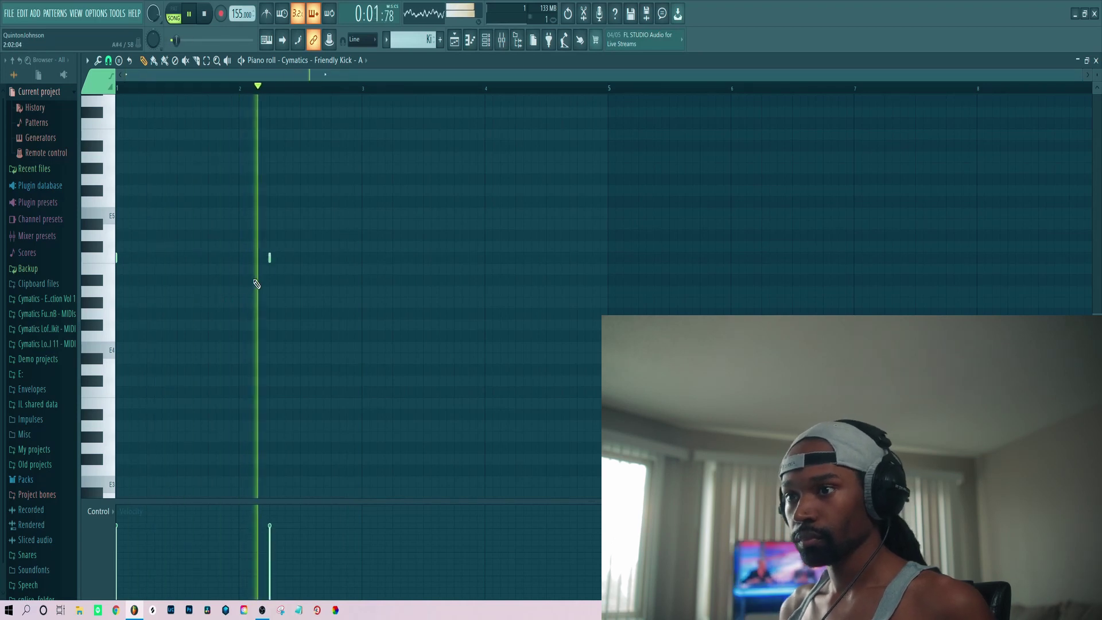
click(300, 258)
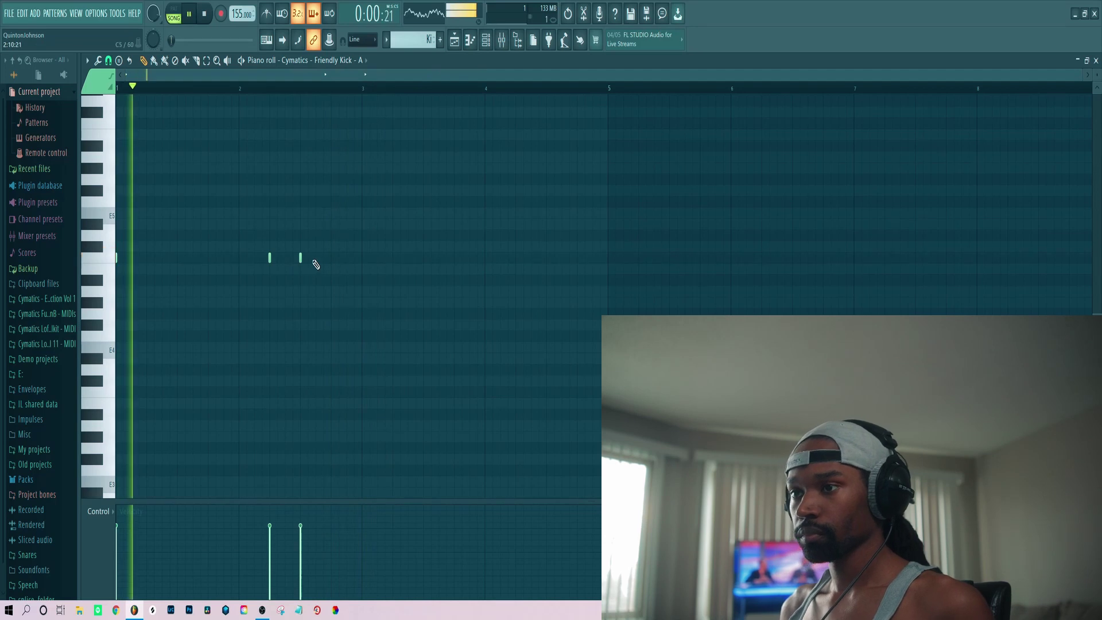
drag(302, 257, 316, 259)
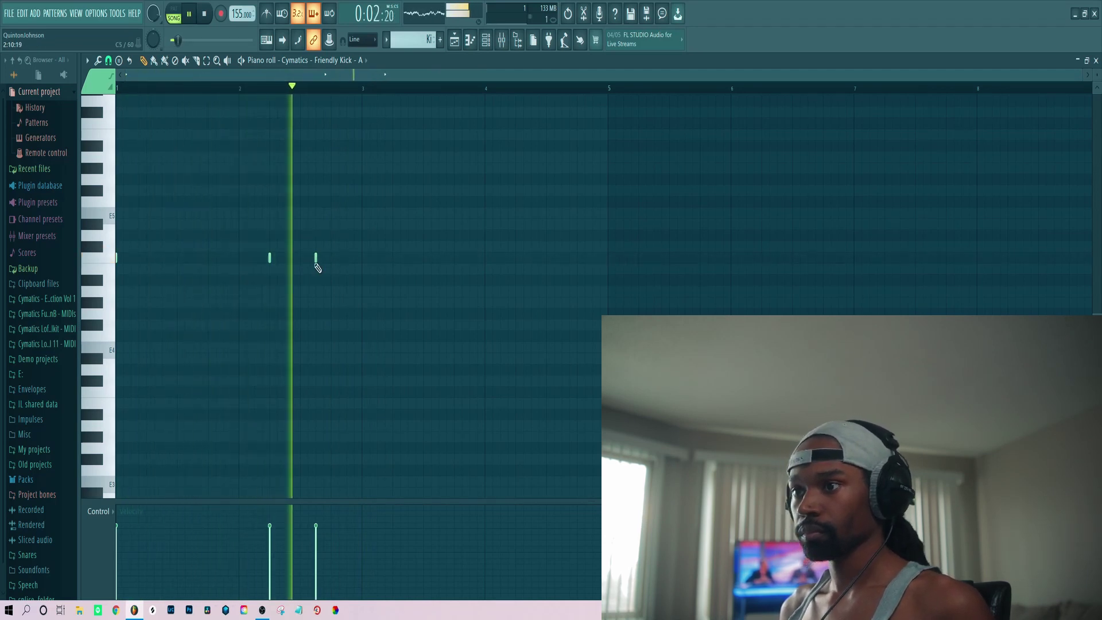
Step: Add C5 kick notes on the first beat of bar 3 and on beat 2 of bar 4
click(362, 258)
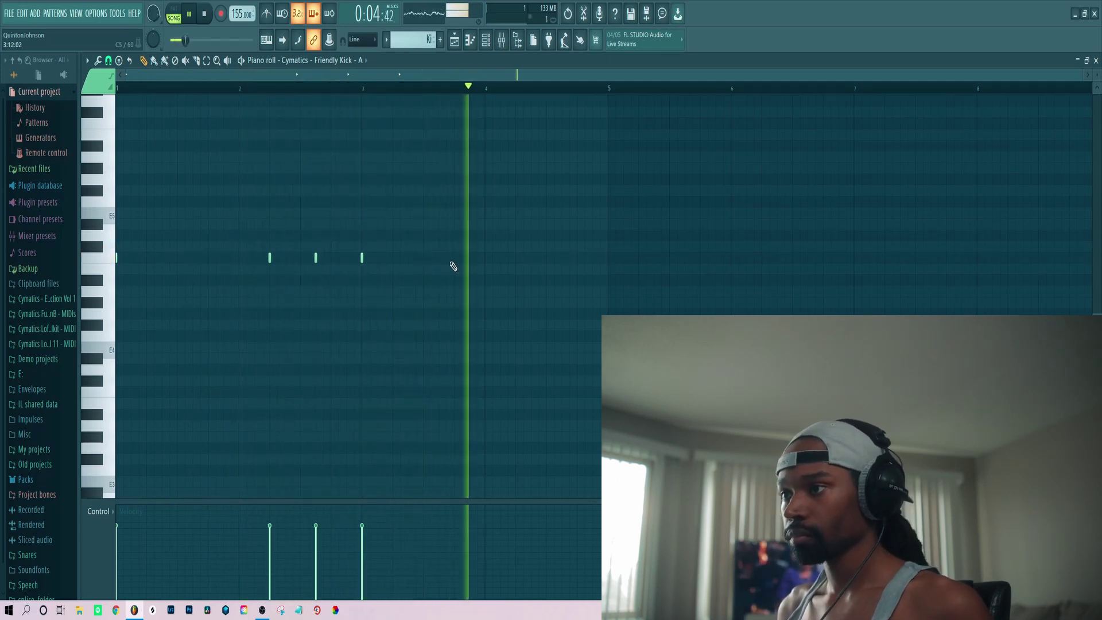
click(515, 258)
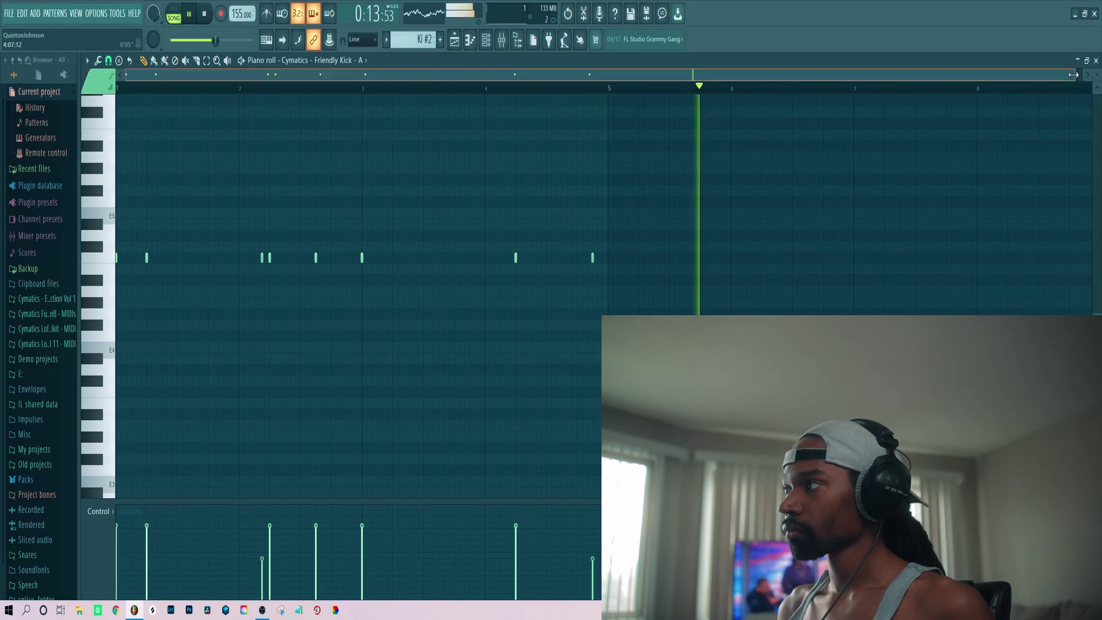
Step: Add a rising three-note kick roll before beat 2 in Ki #2, and repeat Ki and Ki #2 on Track 4 from bar 9
drag(1074, 74, 446, 69)
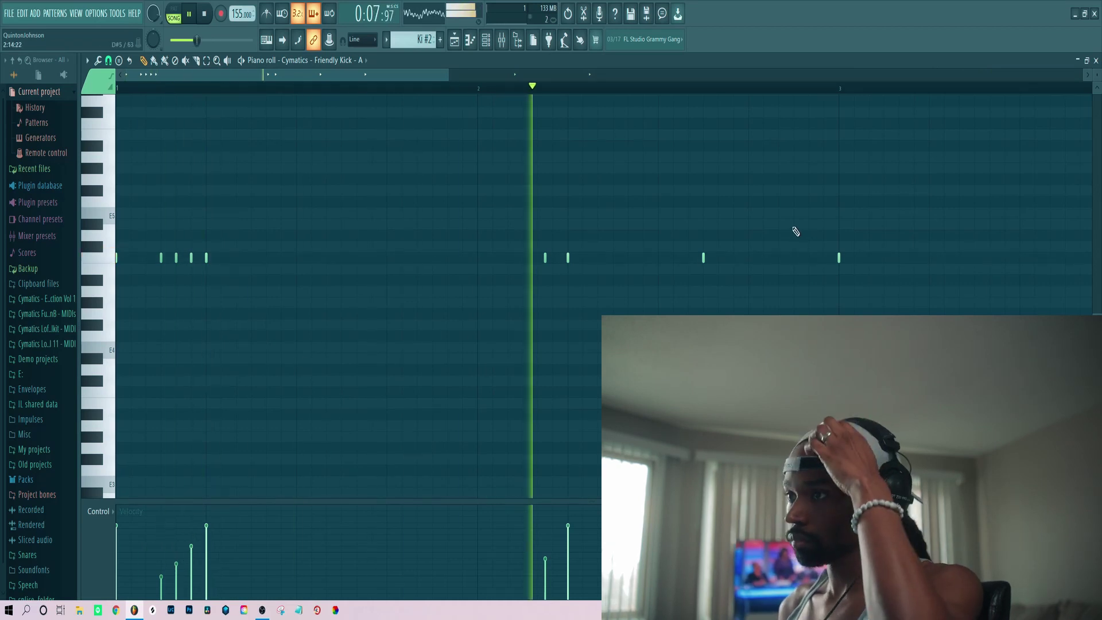
click(1095, 60)
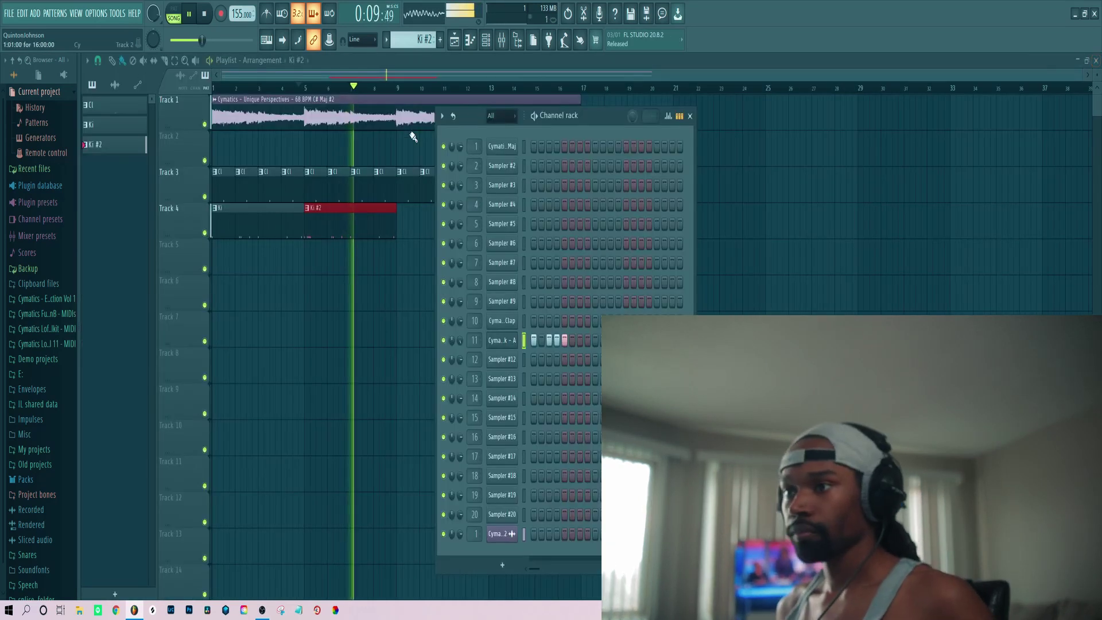
click(274, 224)
click(399, 231)
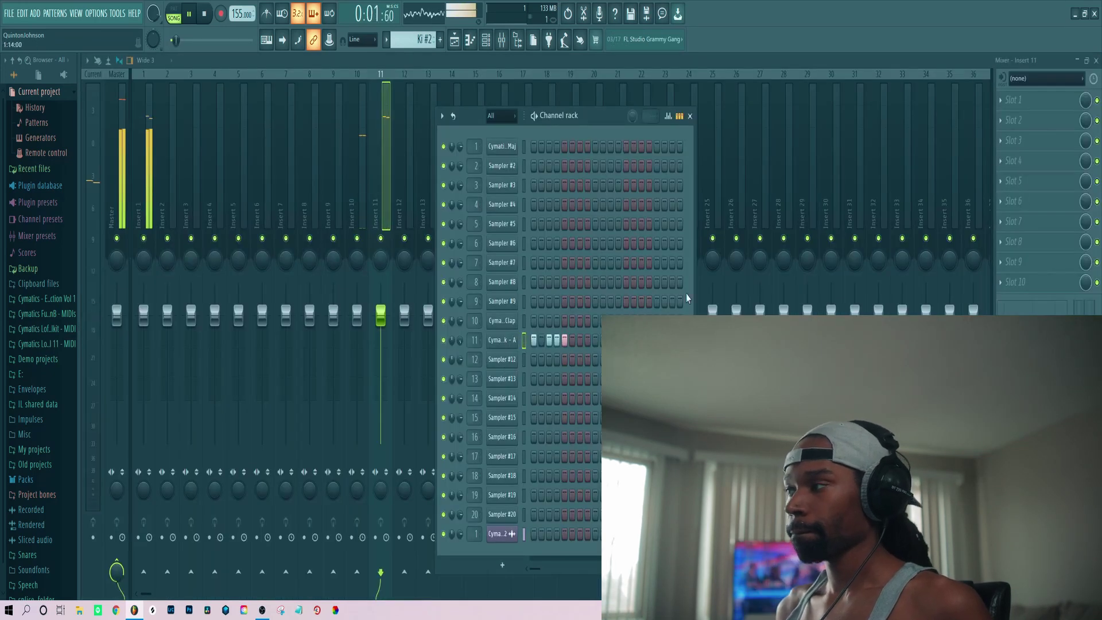
Step: Load Cymatics Diablo Lite into effect slot 2 of the kick's mixer track, Insert 11
click(378, 157)
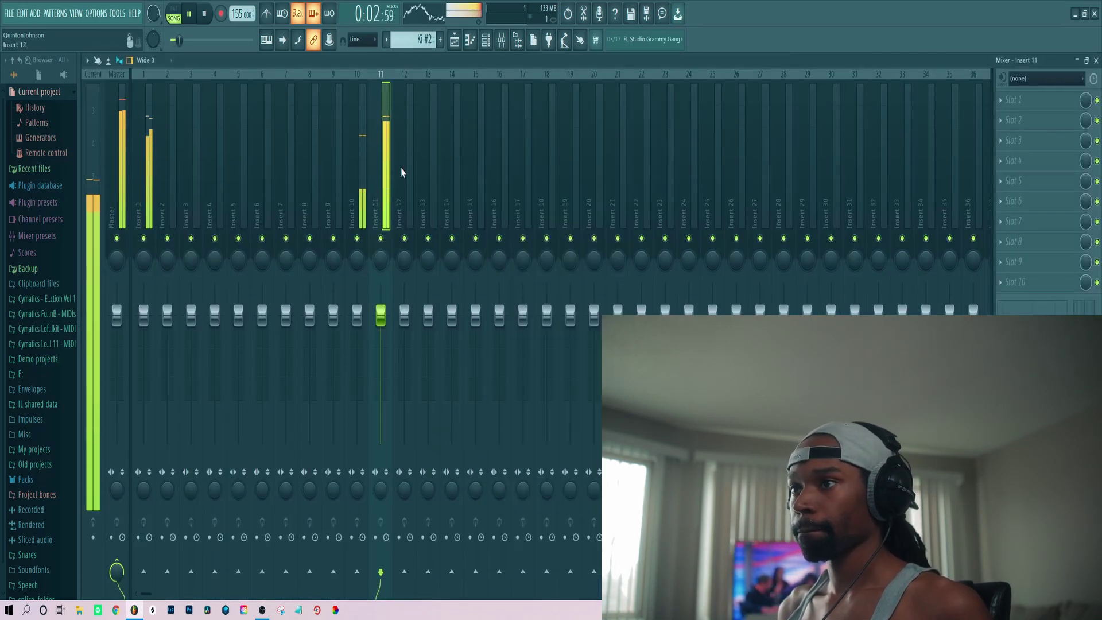
click(1004, 126)
click(908, 81)
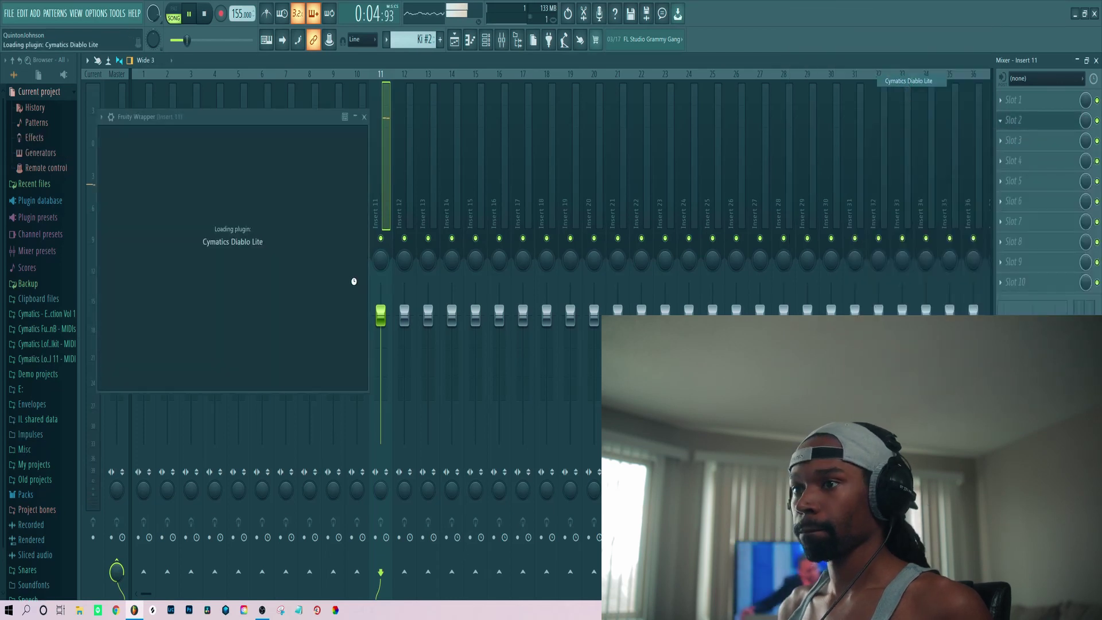
Step: Set Diablo Lite's Clip to 25% and Punch to 10% on the kick, and close the plugin
drag(377, 283, 375, 269)
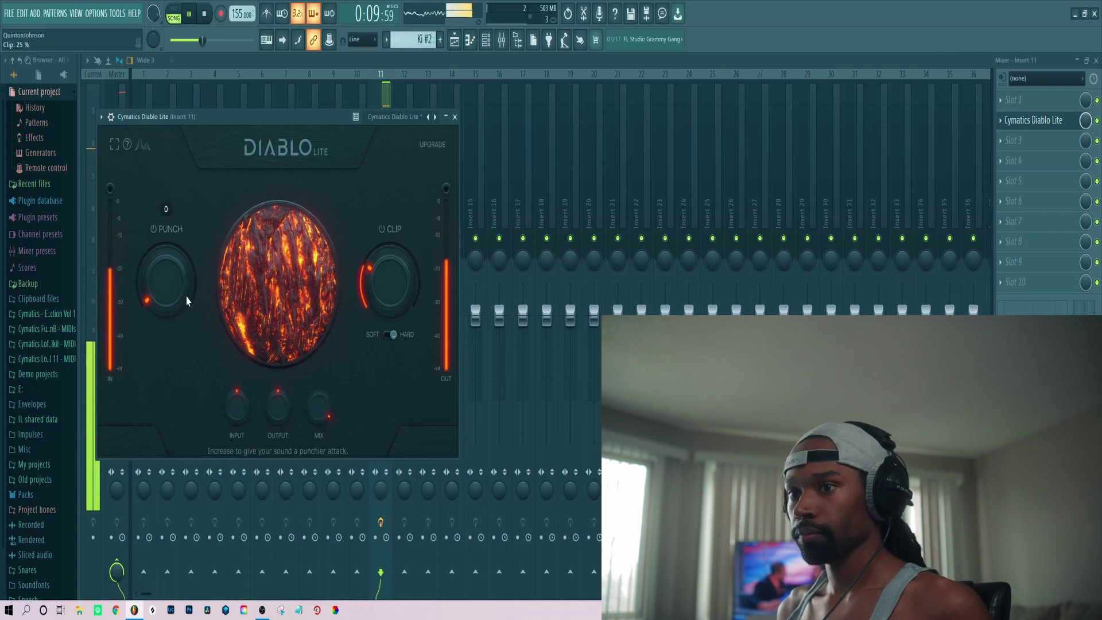
drag(163, 288, 162, 282)
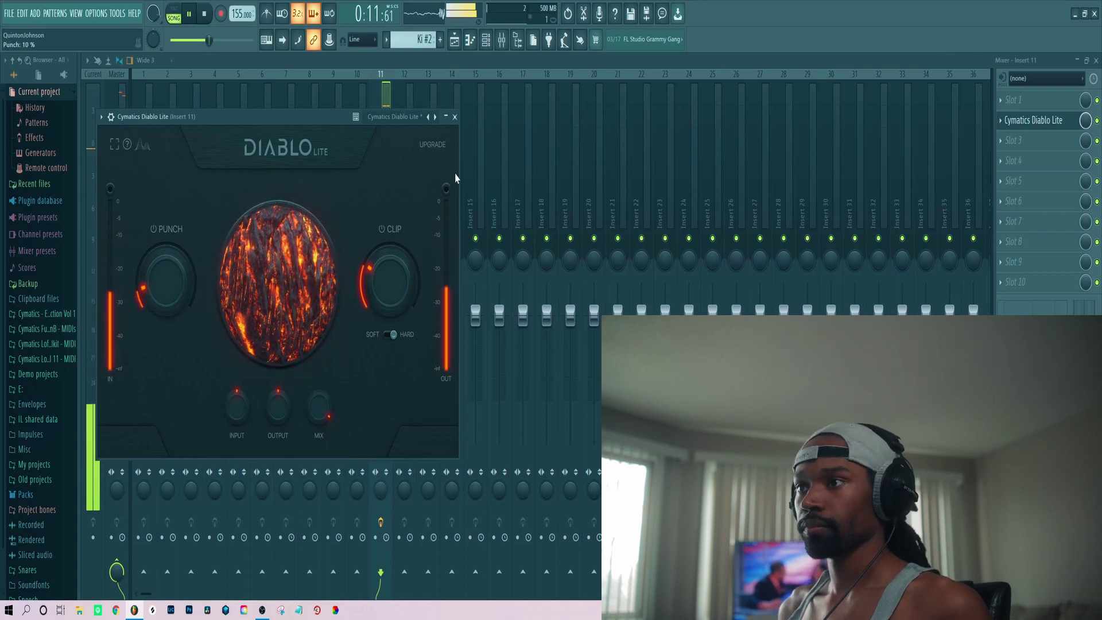
click(454, 116)
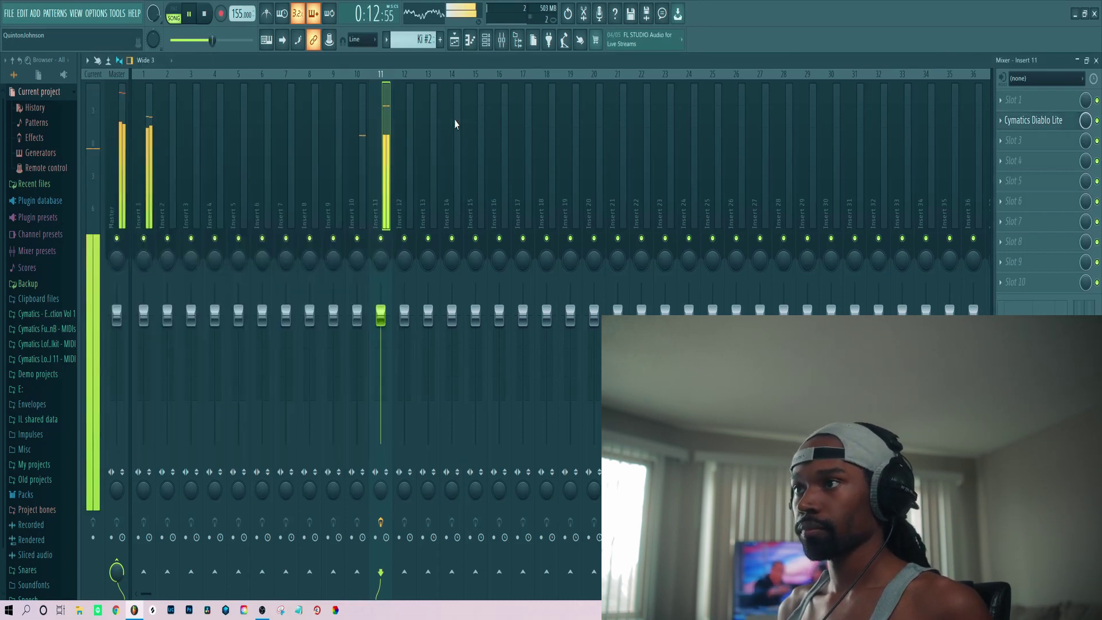
Step: Reverse the Unique Perspectives guitar loop on Track 1 through its audio clip settings
click(454, 50)
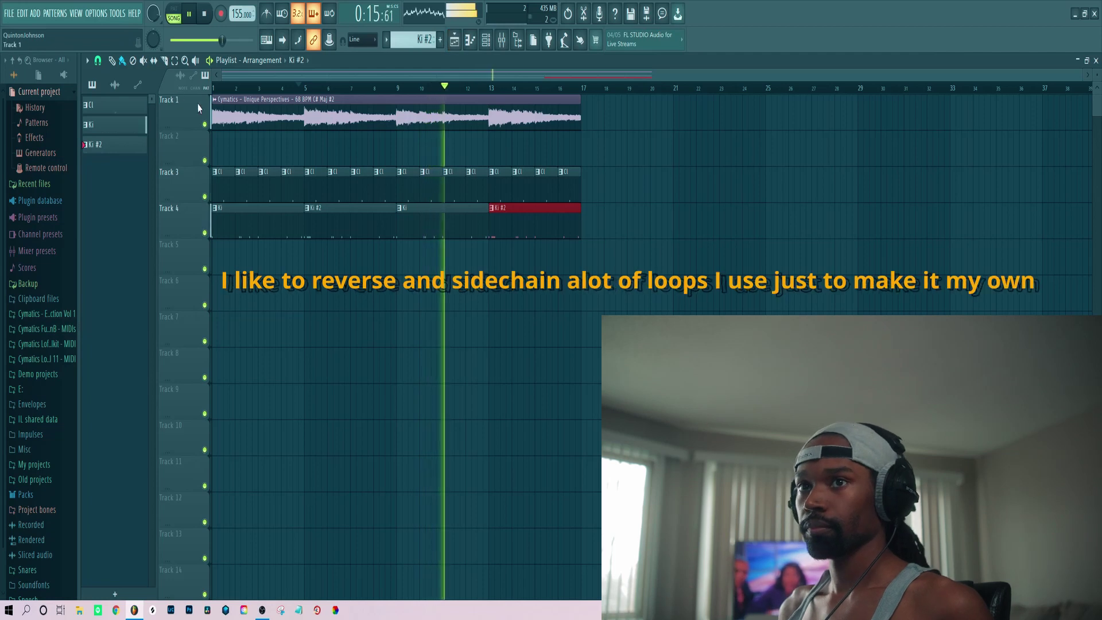
click(242, 117)
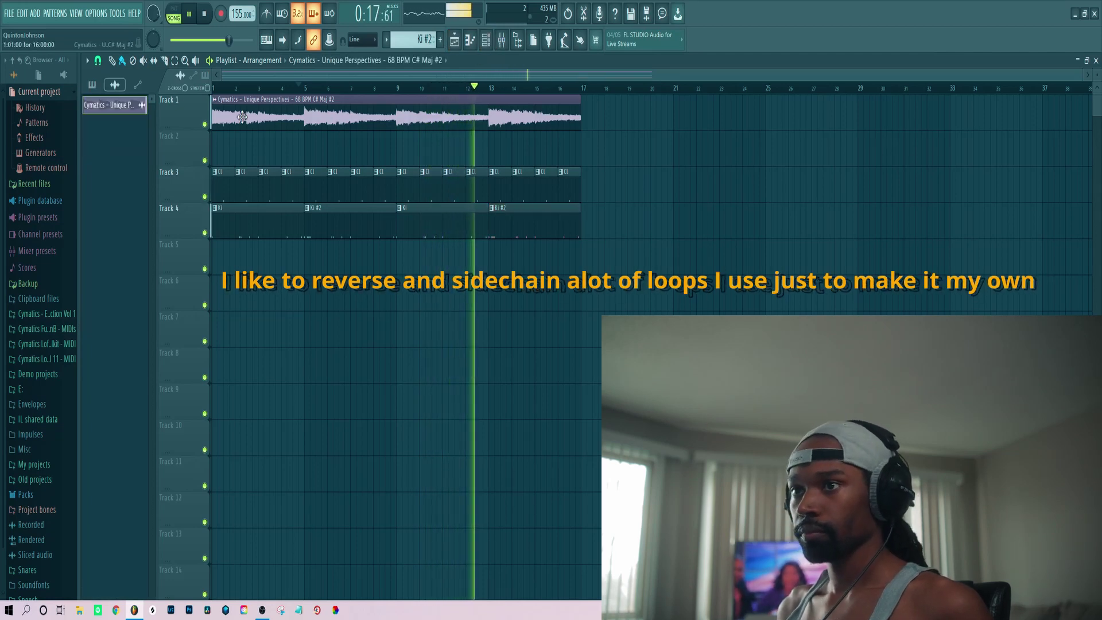
double_click(242, 117)
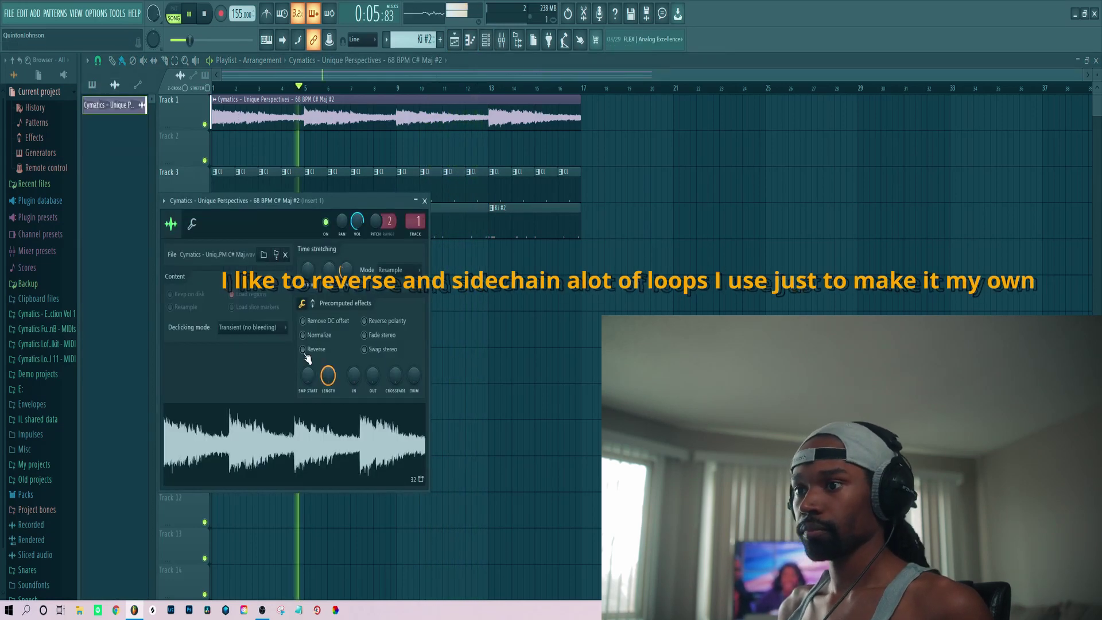
click(303, 350)
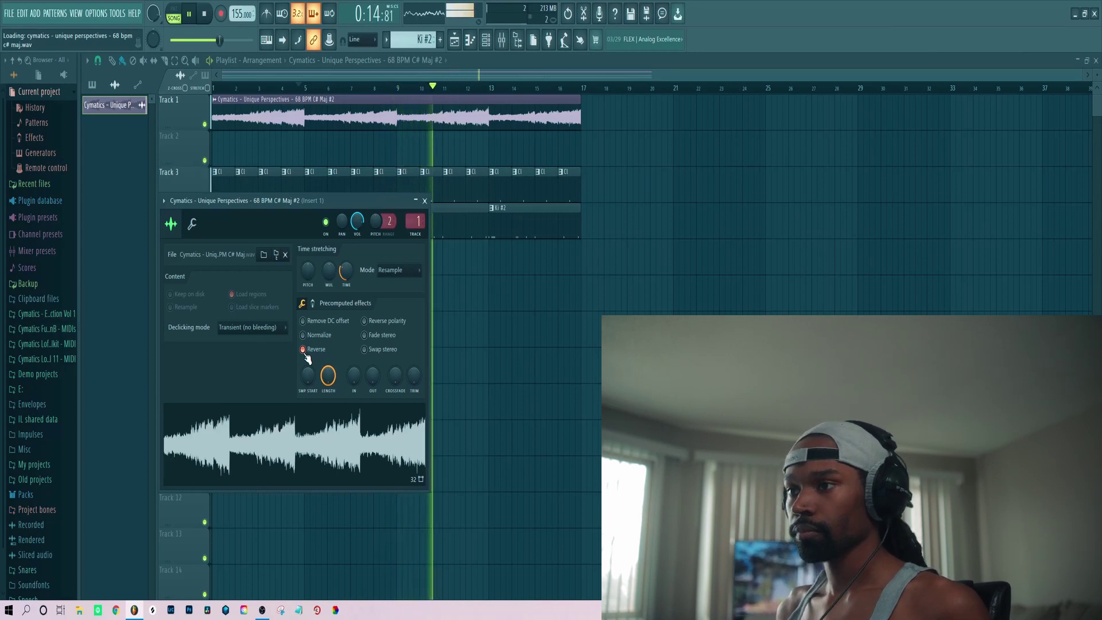
Step: Lower Insert 1's volume to about -4.7 dB and add Kickstart-64bit in slot 2 with the first curve of its second row
click(501, 39)
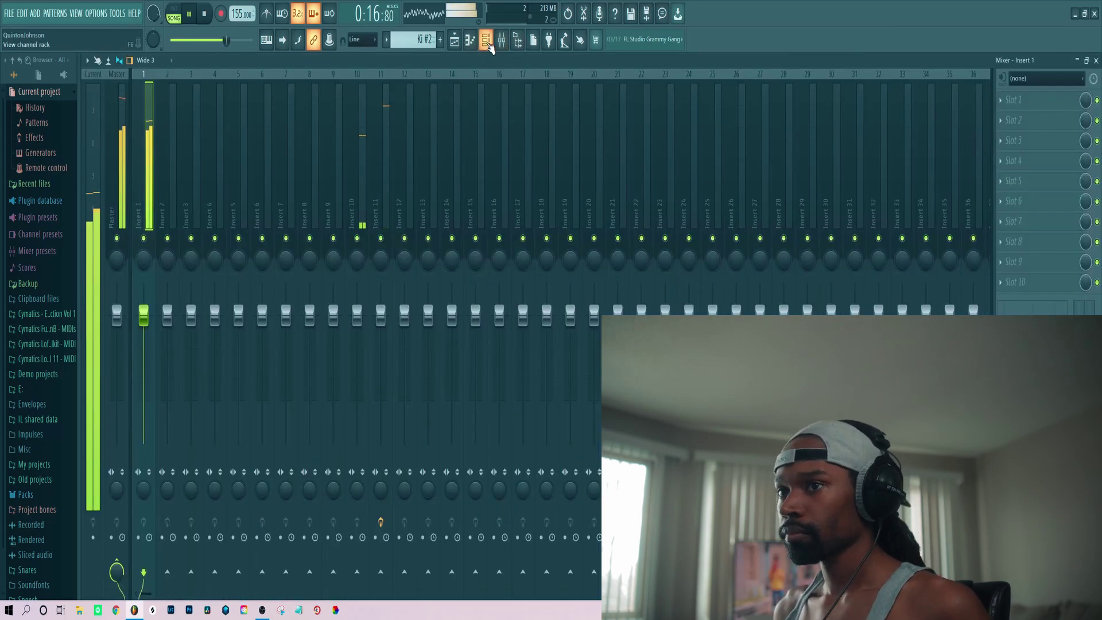
drag(153, 314, 152, 340)
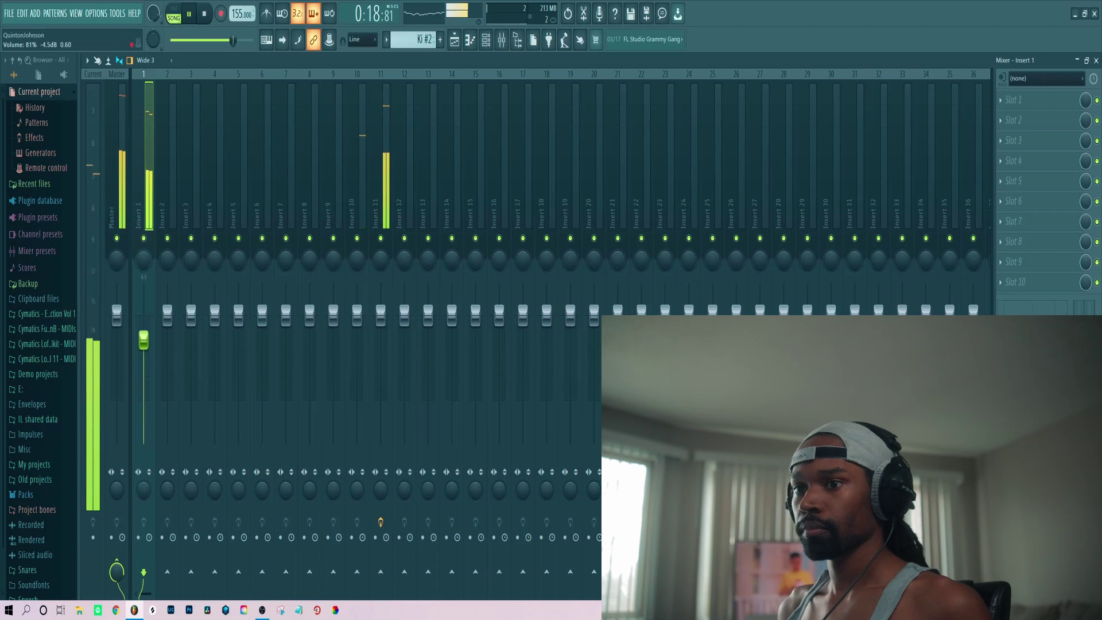
click(1007, 127)
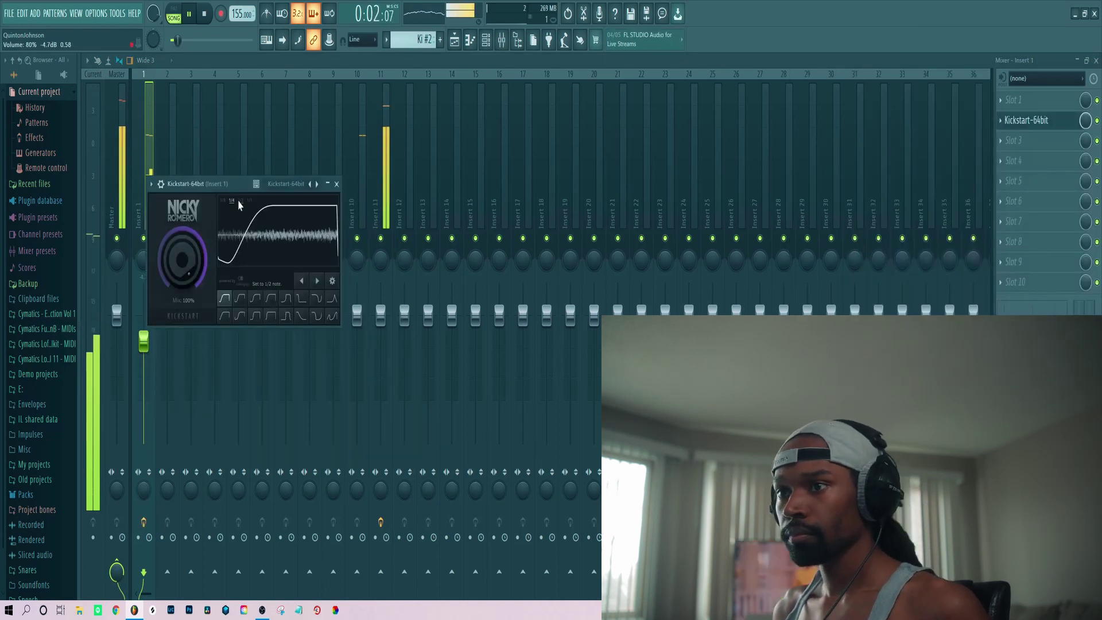
click(225, 315)
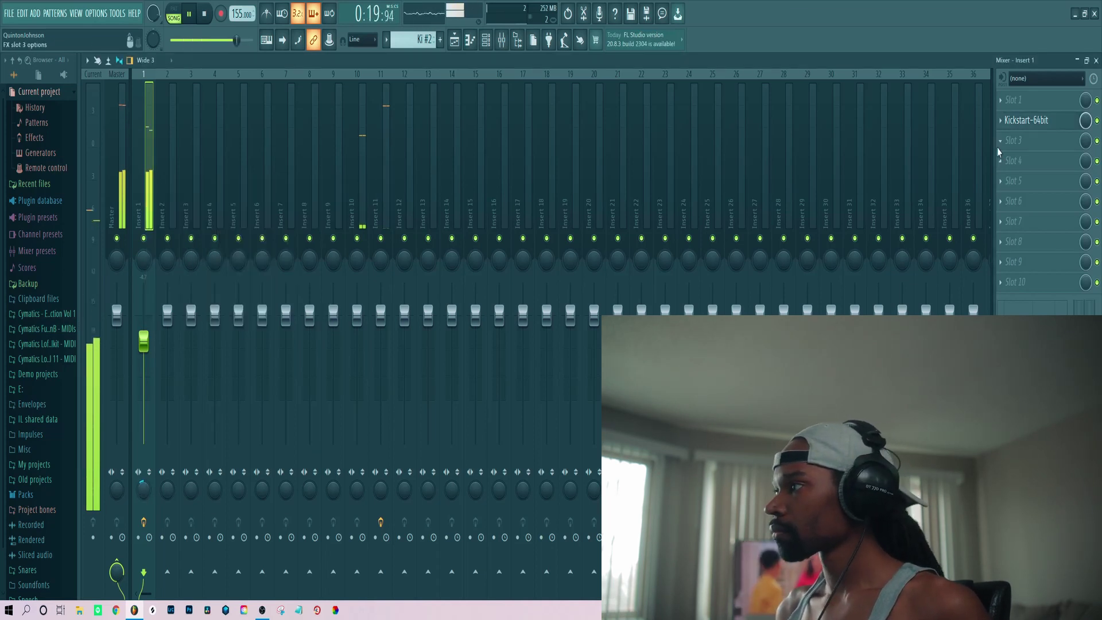
Step: Load the FilterFreak2 filter effect into slot 3 of the guitar loop's mixer track
click(999, 145)
mouse_move(1010, 157)
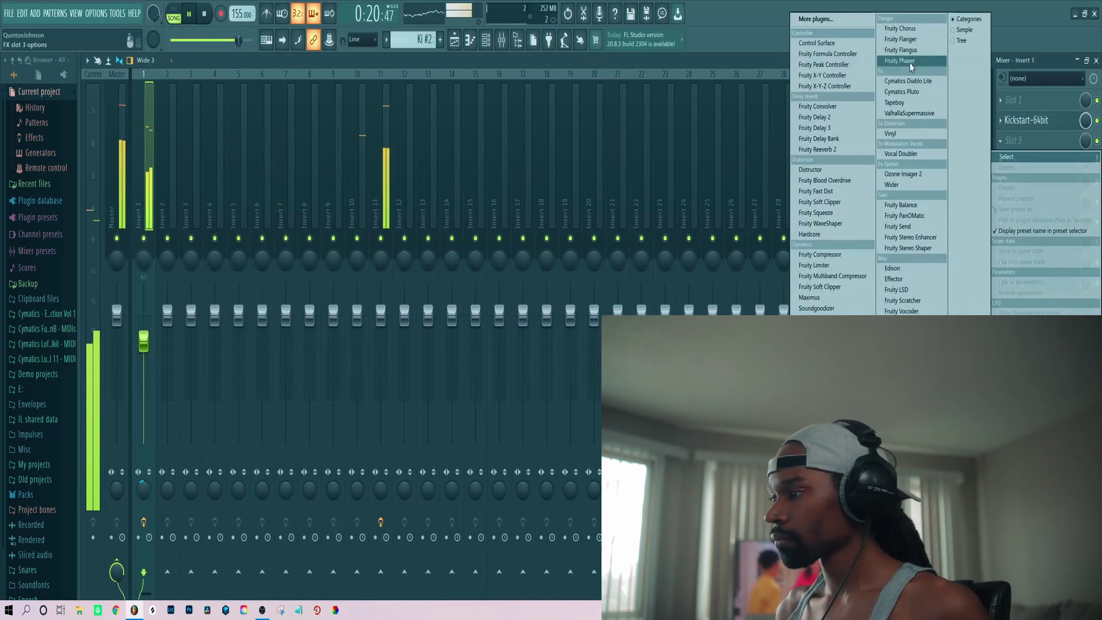
click(903, 436)
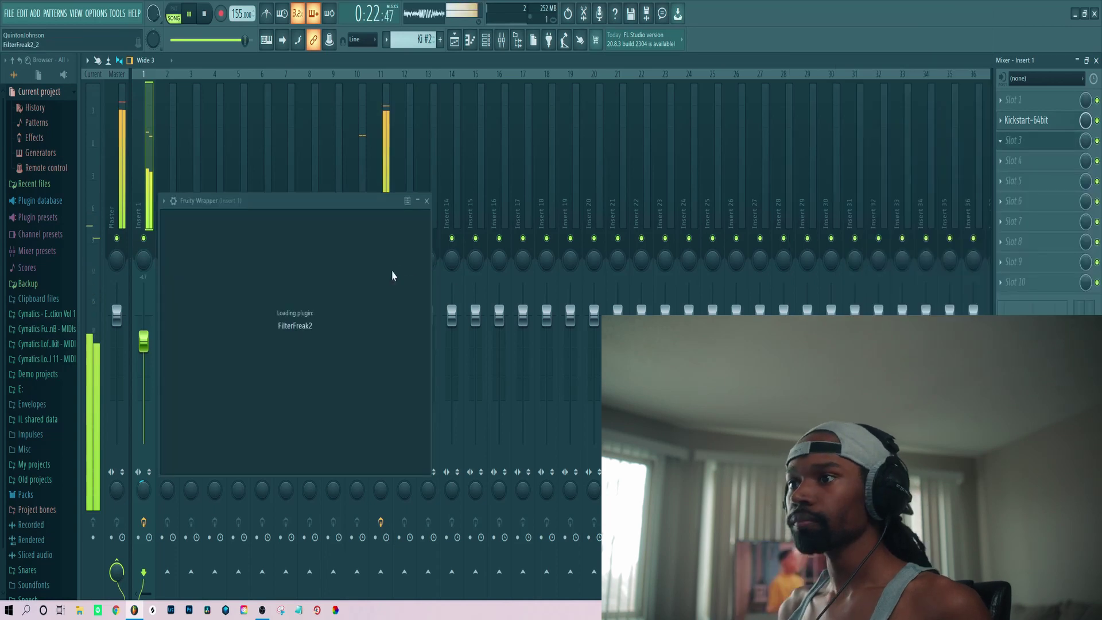
Step: Audition FilterFreak presets on the guitar loop, keep one, set the effect's mix level to 50% and fine-tune Insert 1's volume
click(182, 217)
mouse_move(212, 243)
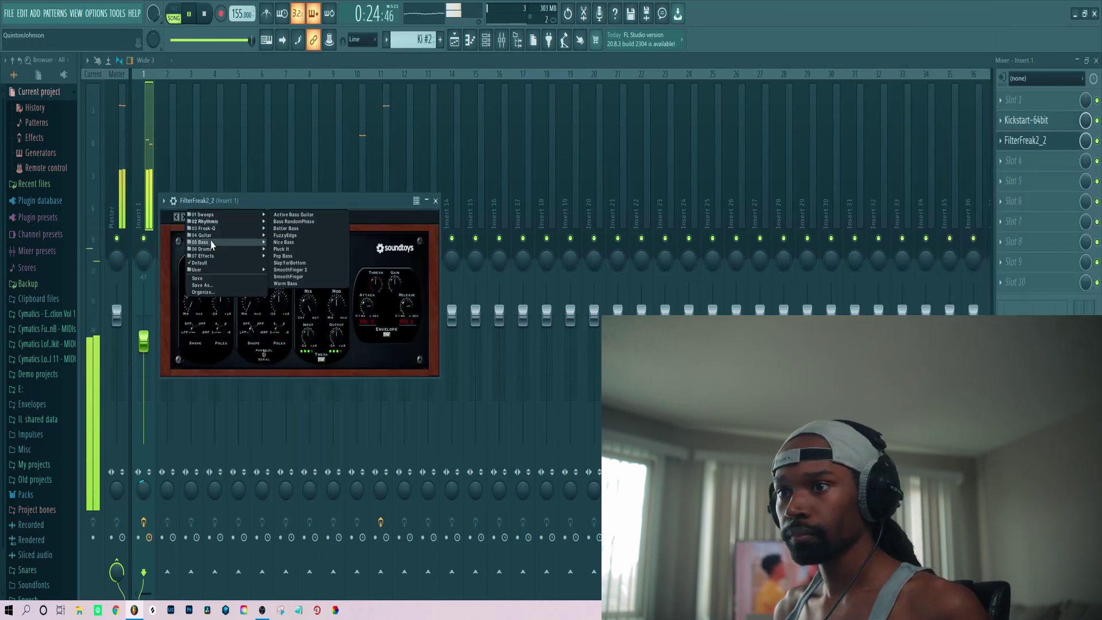
click(296, 214)
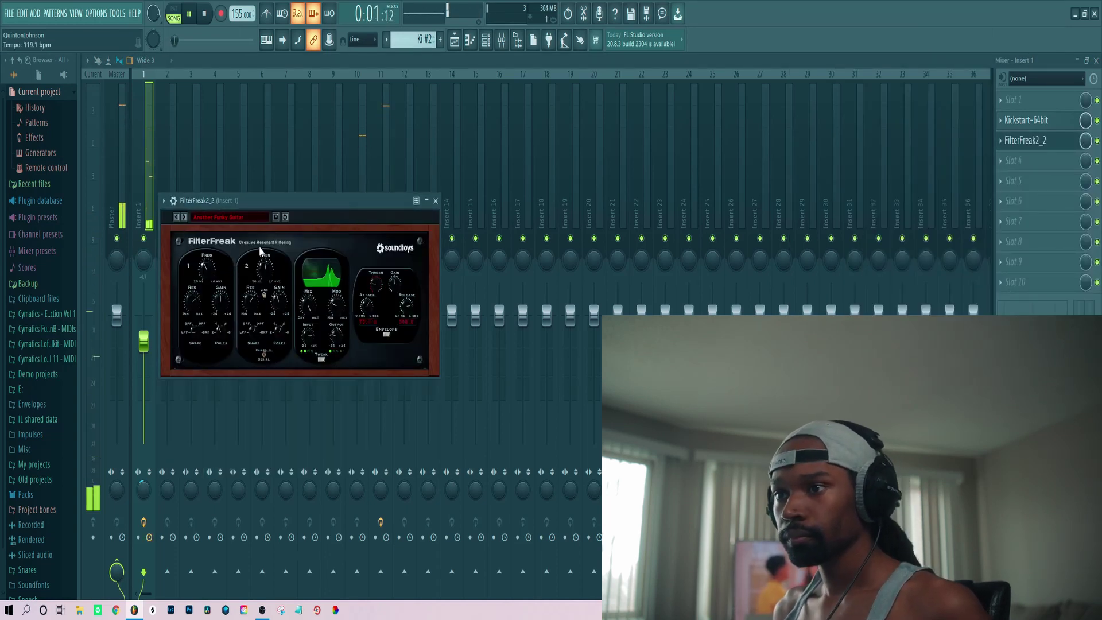
click(184, 216)
click(186, 218)
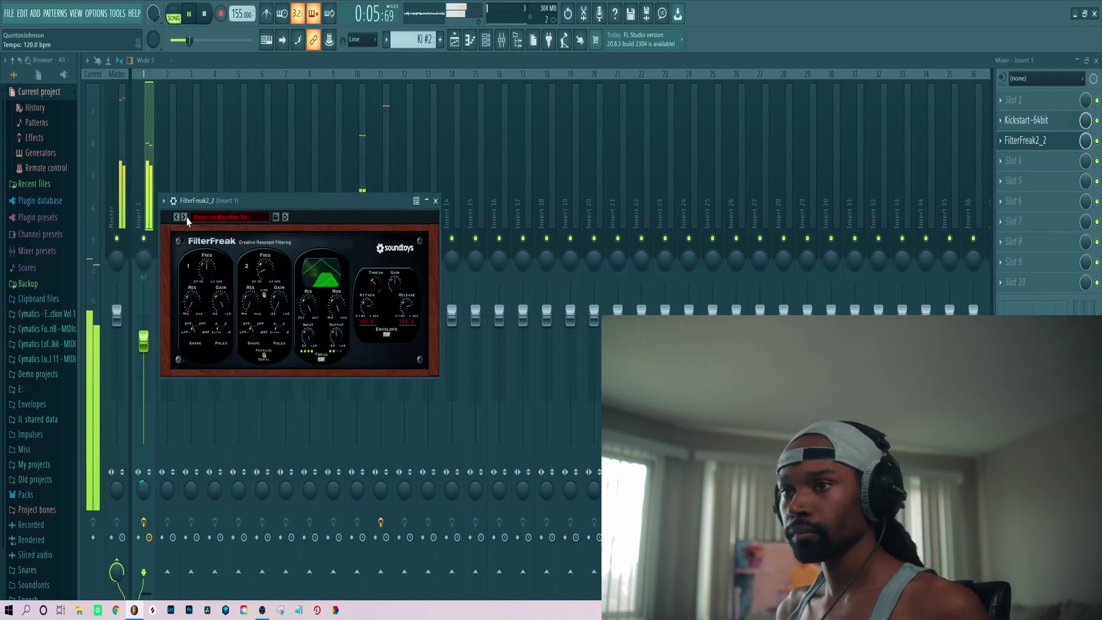
click(184, 217)
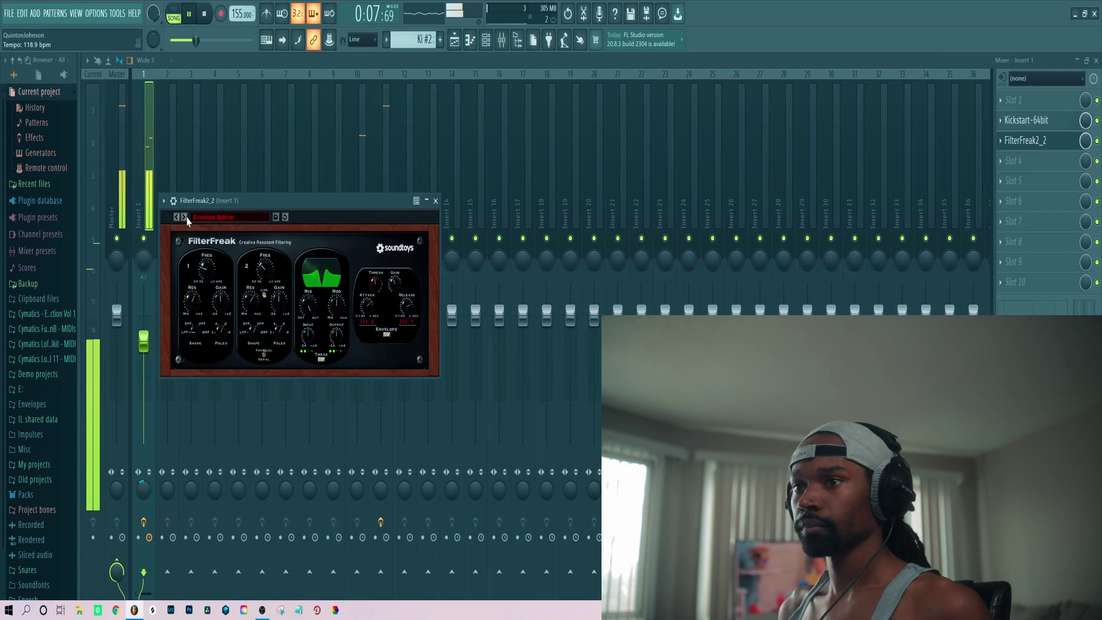
drag(319, 203, 425, 205)
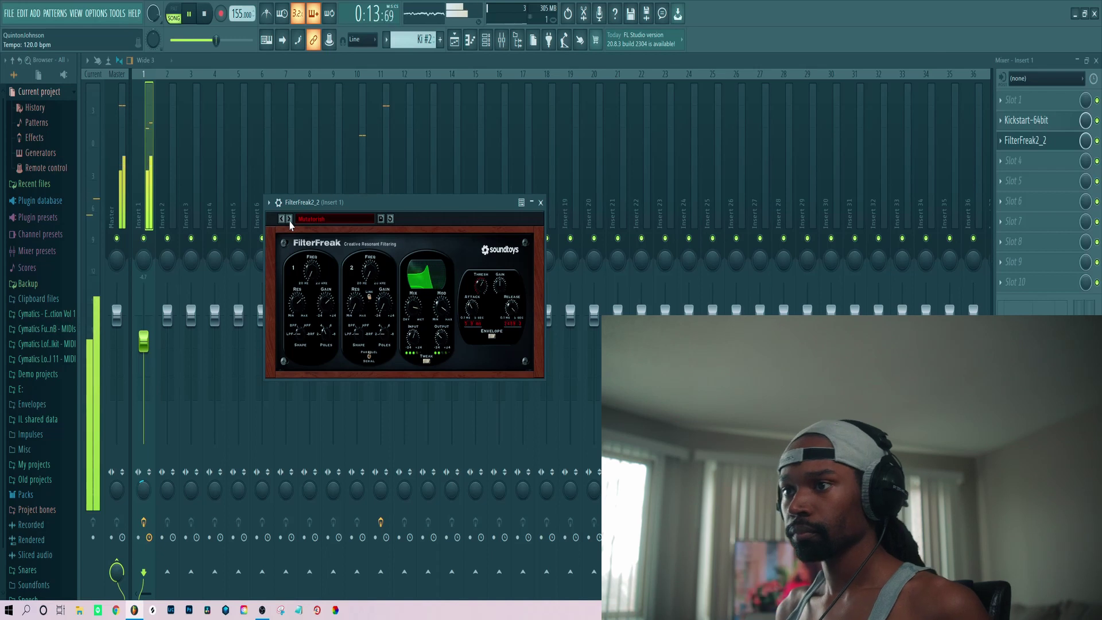
drag(144, 345, 145, 341)
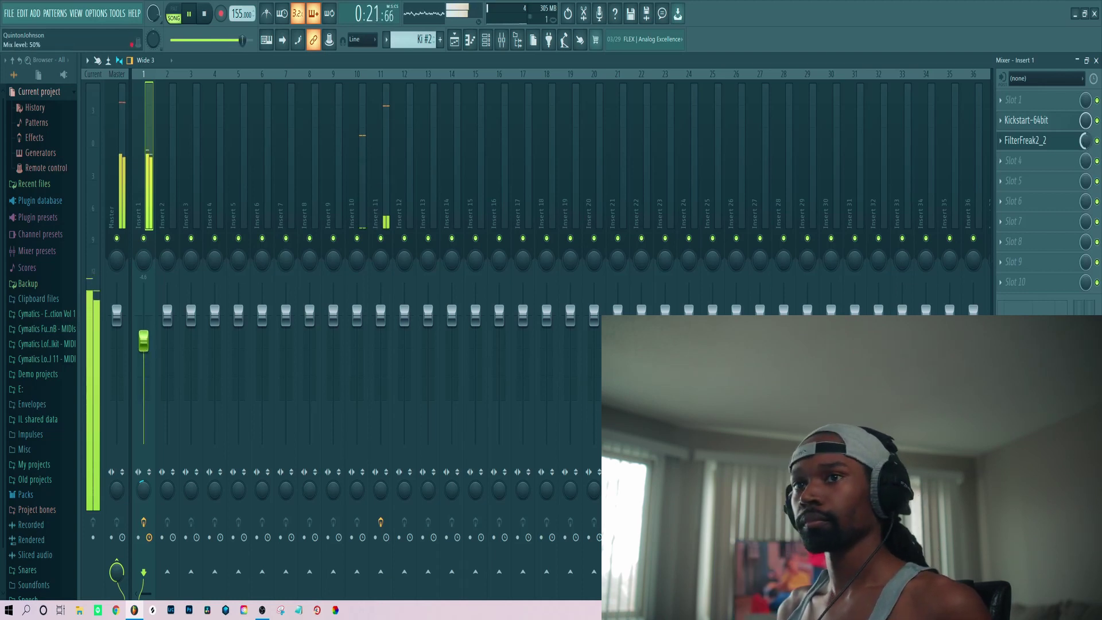
Step: Create a new pattern named "HH" and place it at the start of Track 5
click(470, 40)
key(F4)
text(HH)
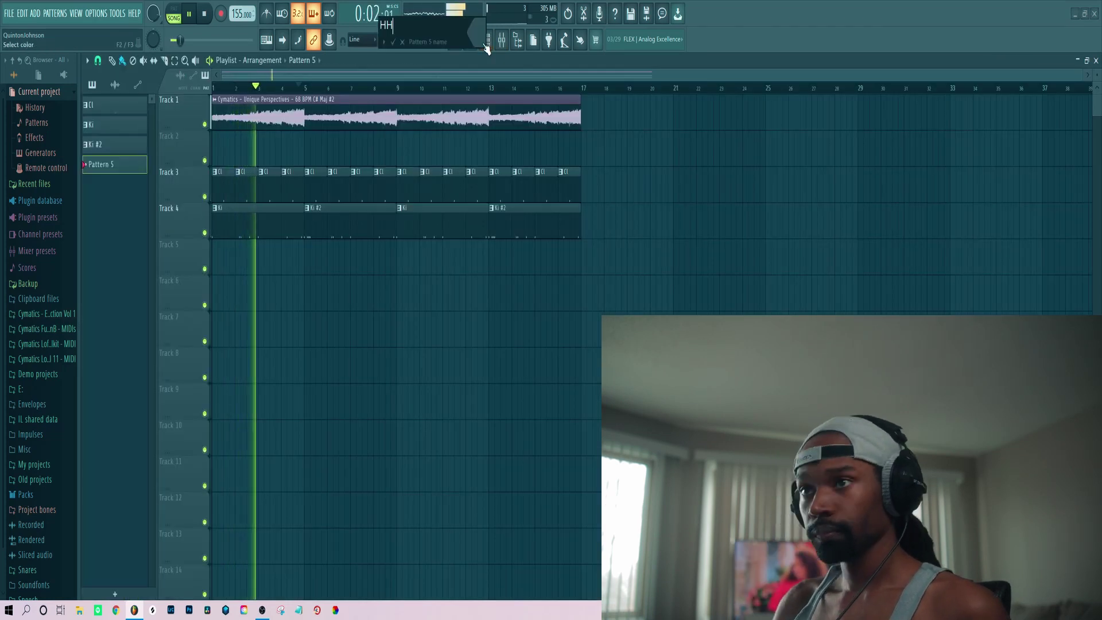
key(Return)
click(217, 258)
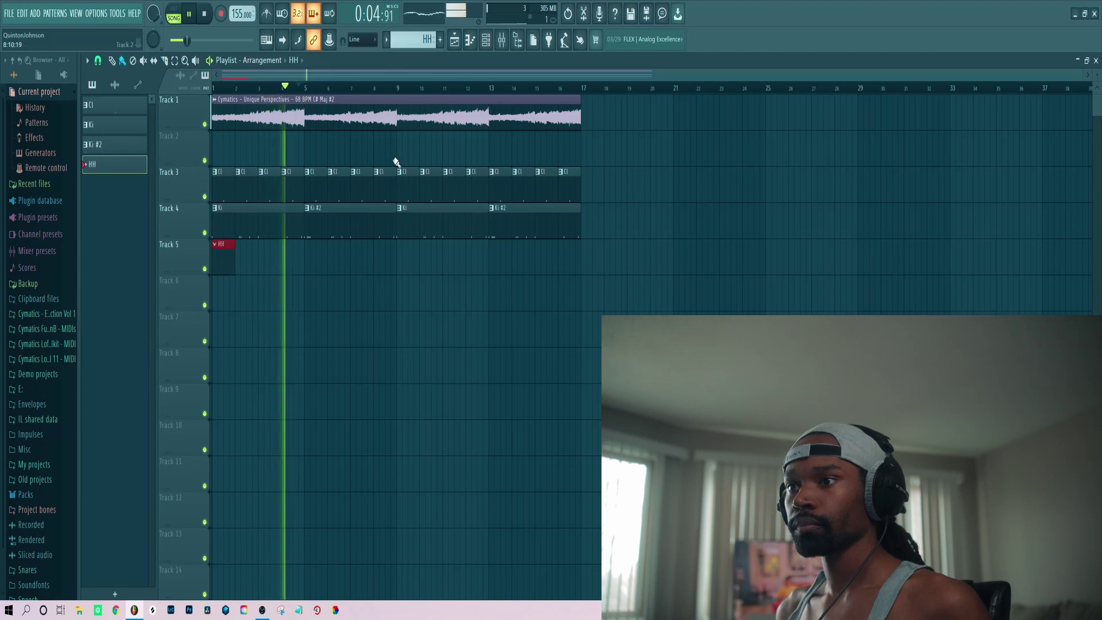
key(F6)
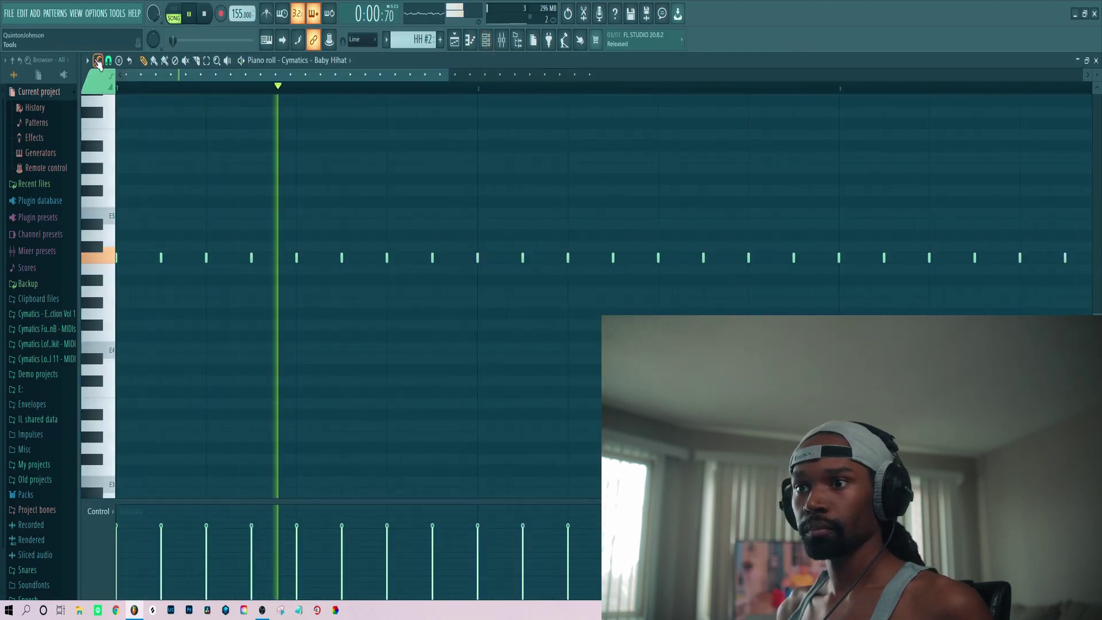
Step: Delay the Baby Hihat channel slightly by setting its time shift to 0:04
click(486, 46)
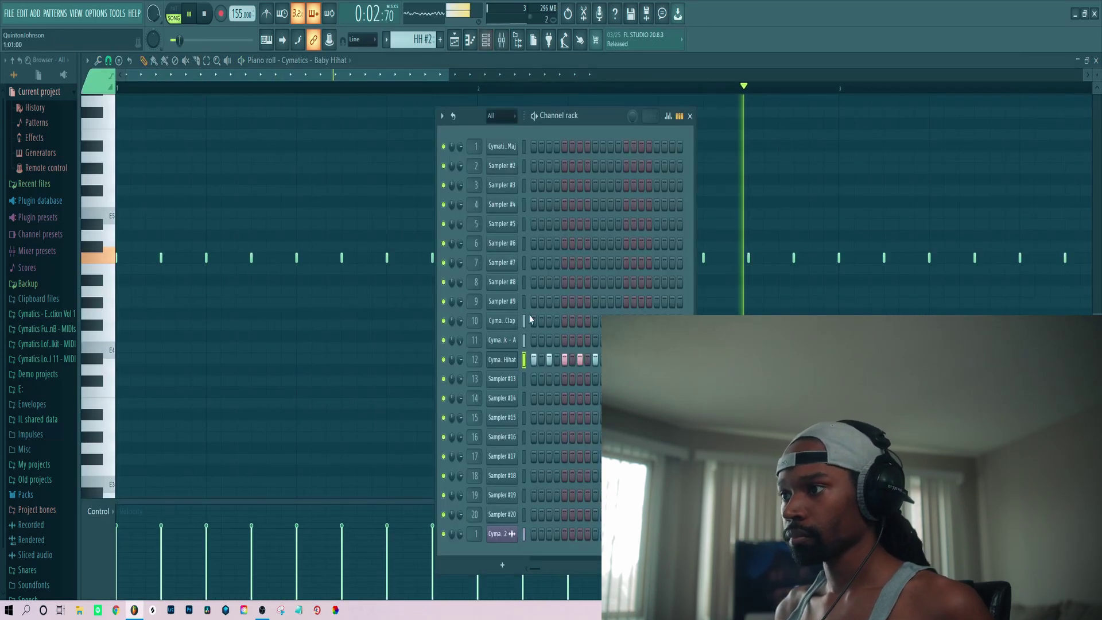
click(504, 360)
click(252, 294)
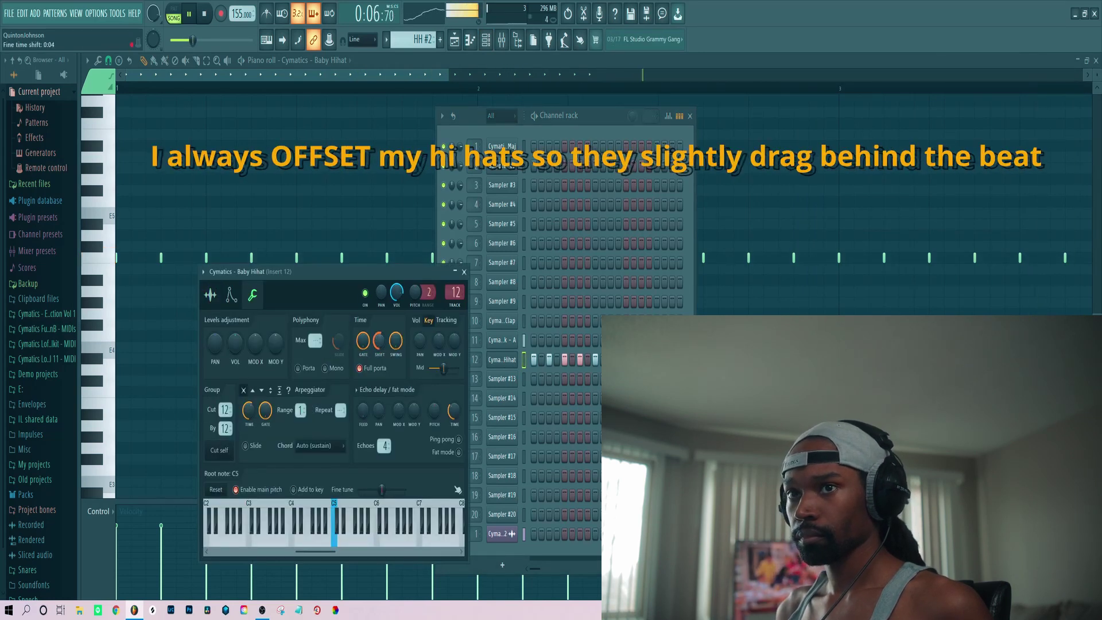
key(space)
click(488, 41)
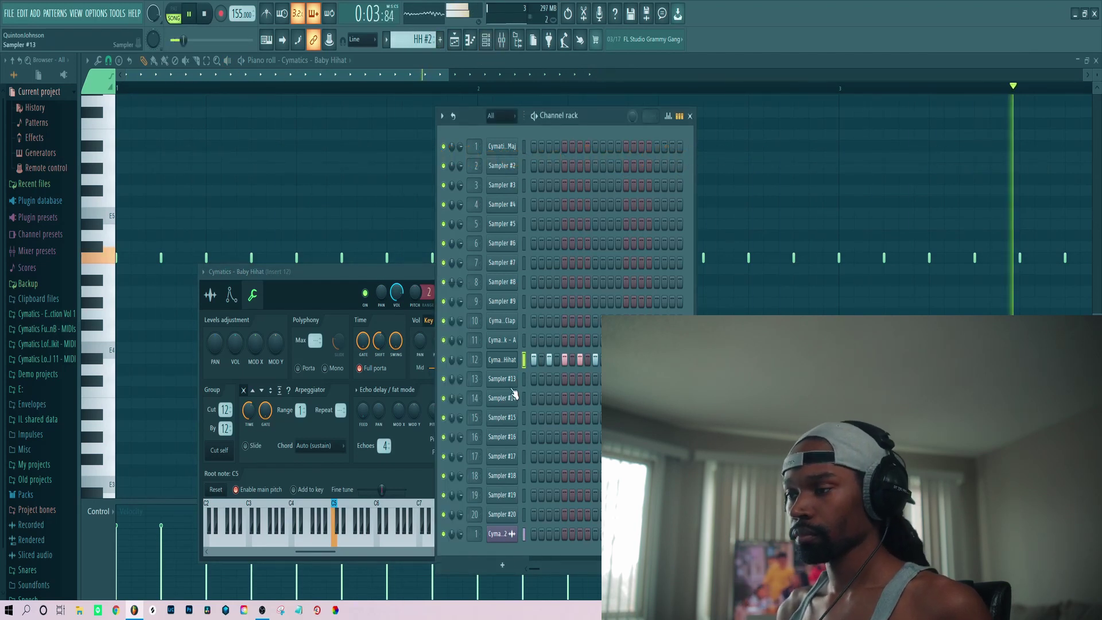
Step: Add 1/6-beat rolls and raised and lowered notes to the Baby Hihat line in the HH #2 pattern
click(316, 76)
scroll(460, 85, down, 2)
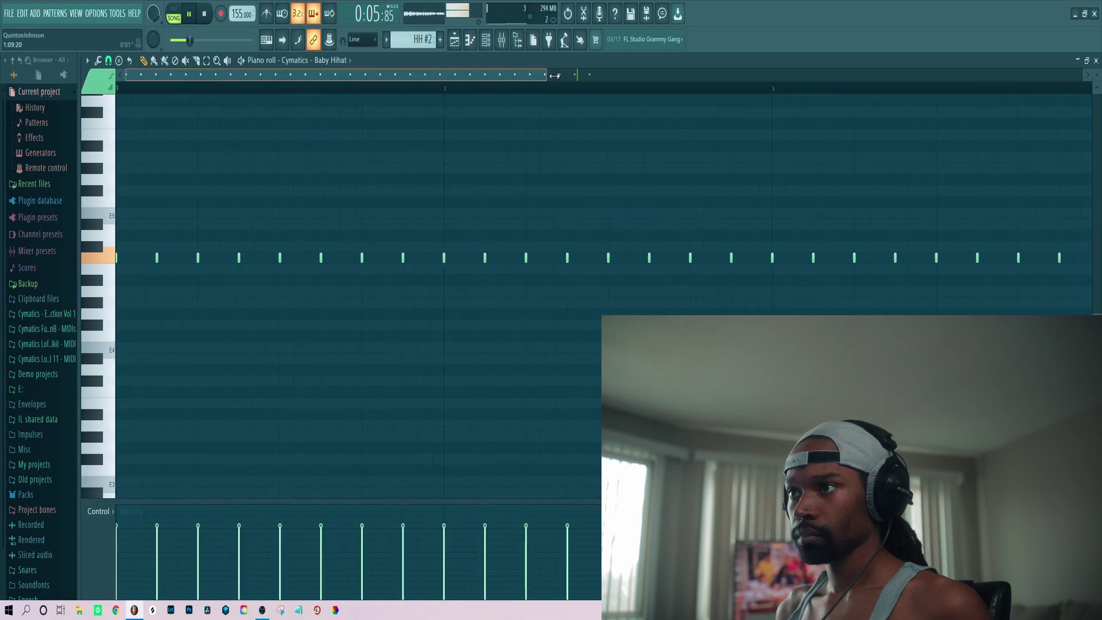
click(108, 61)
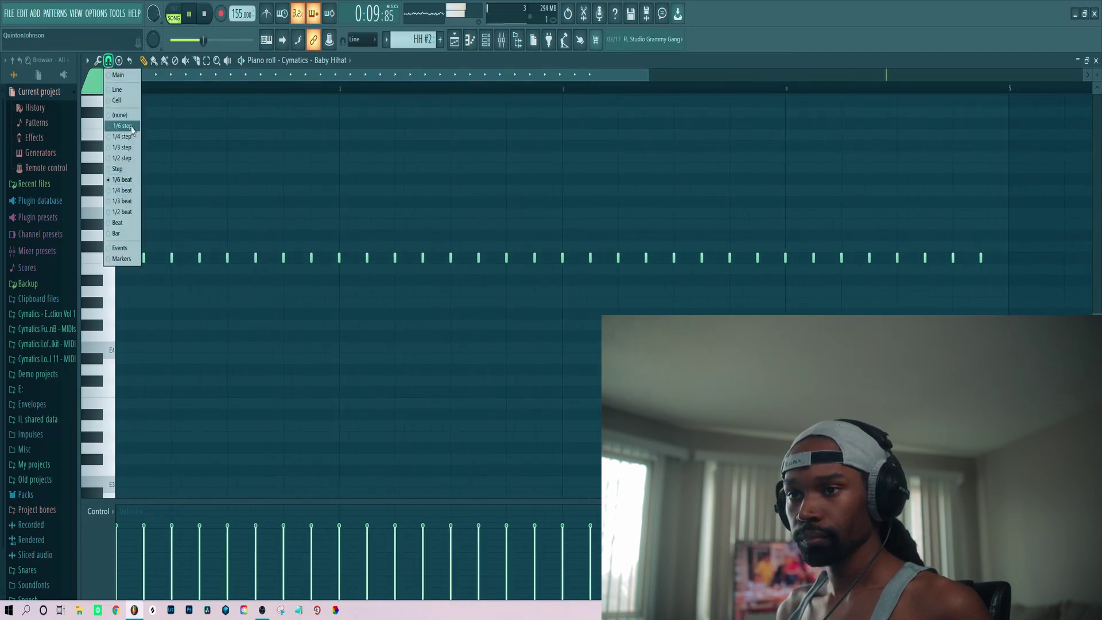
click(184, 72)
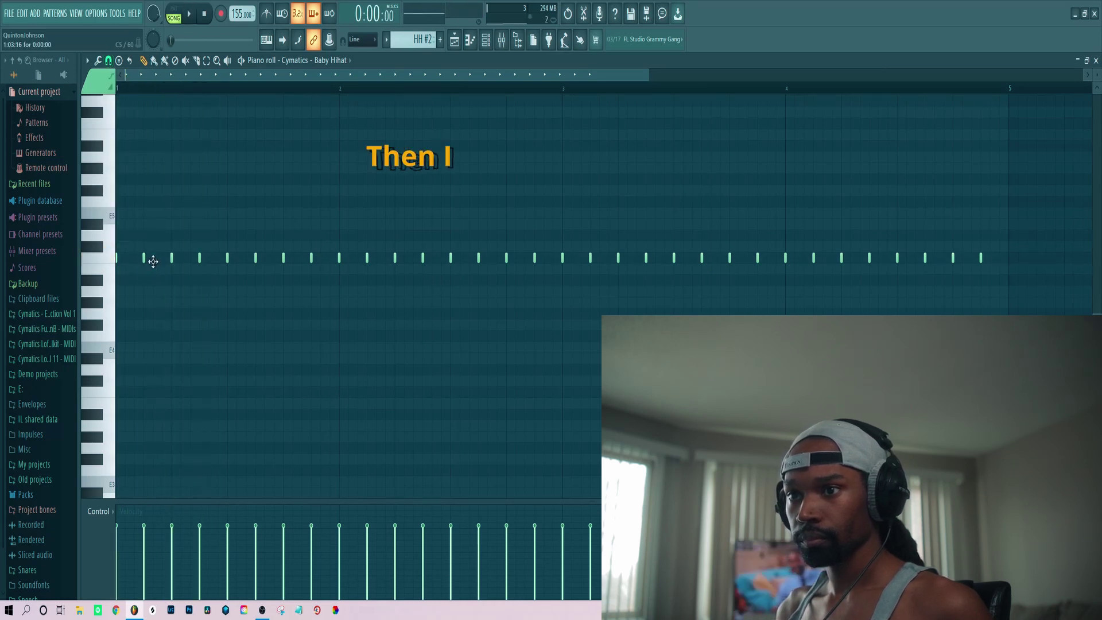
key(space)
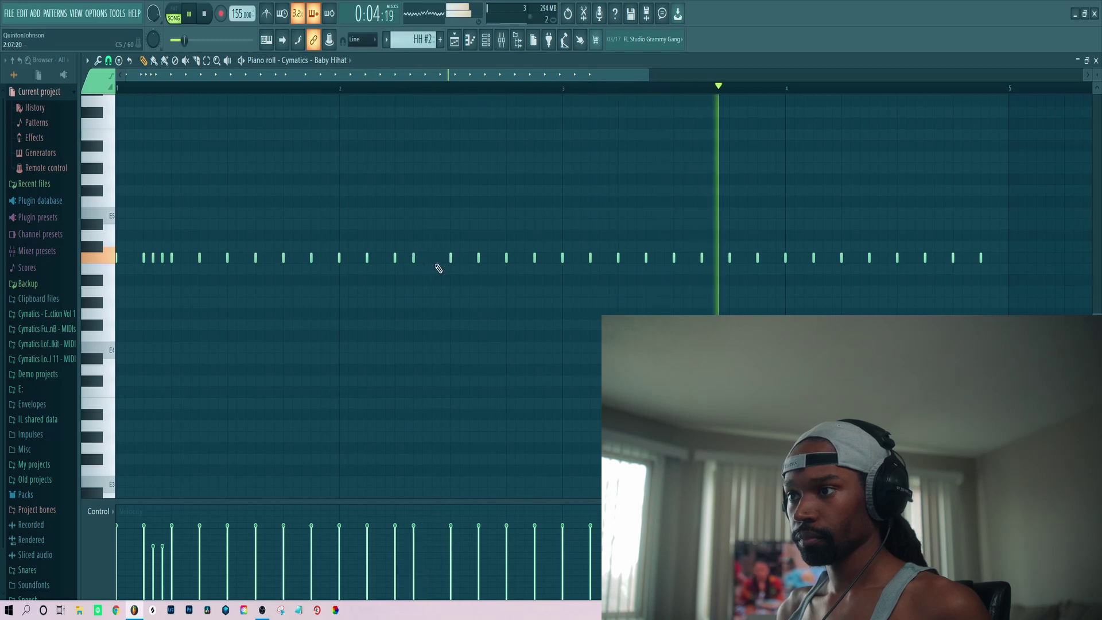
key(space)
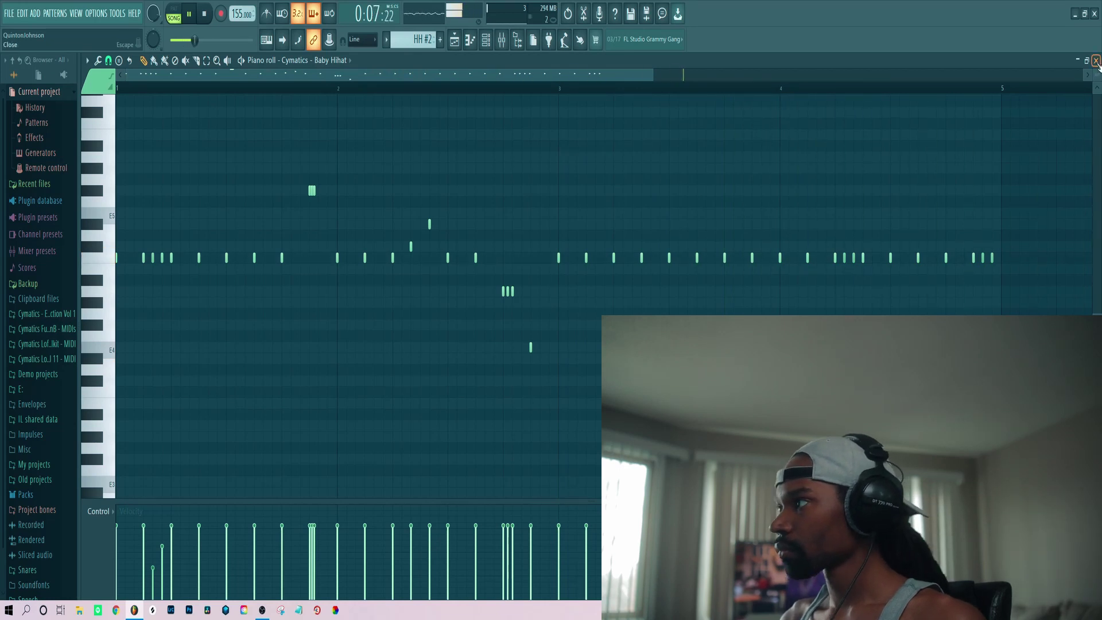
Step: Close the hi-hat piano roll and repeat the HH #2 clip along Track 5 through bar 16
click(1097, 62)
click(261, 253)
click(307, 261)
click(399, 264)
click(491, 264)
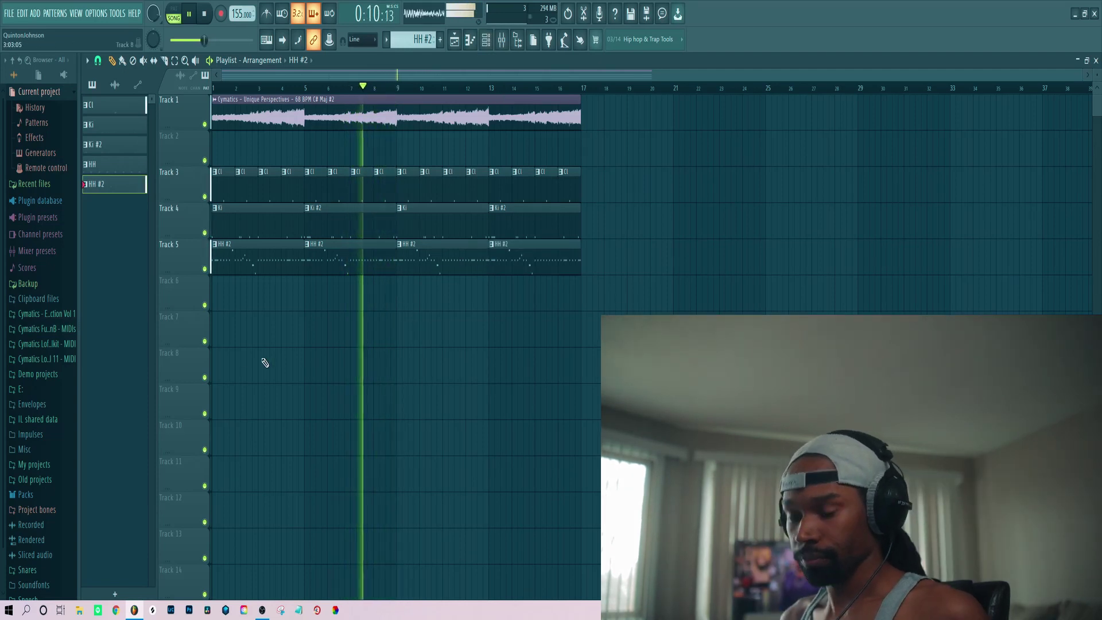
Step: Create a new pattern named "OH" and place it at the start of Track 6
key(F4)
text(OH)
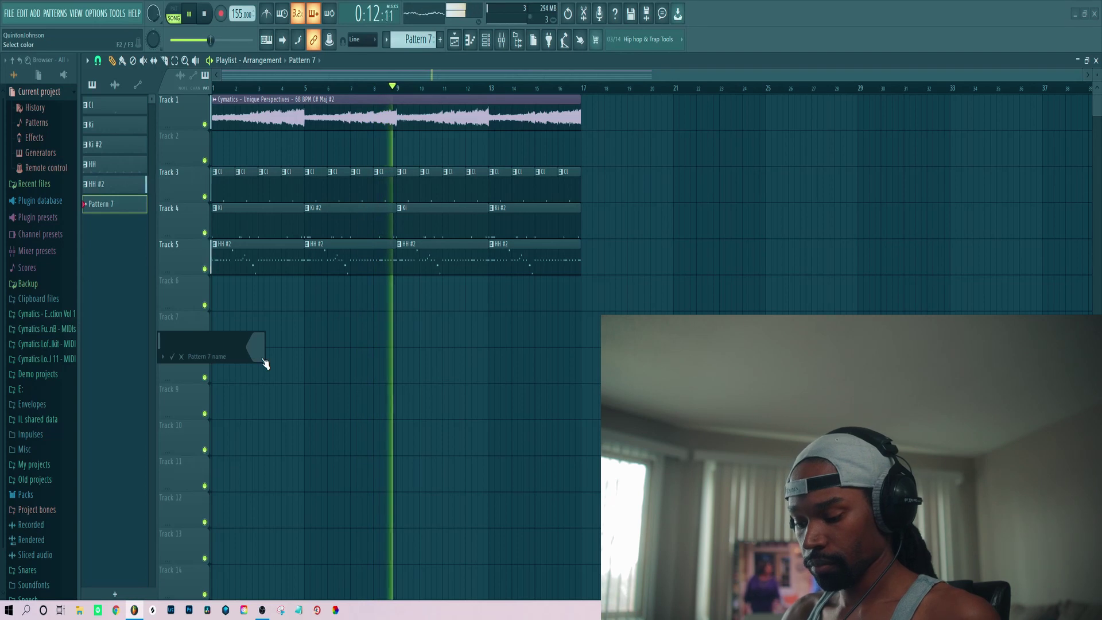
key(Return)
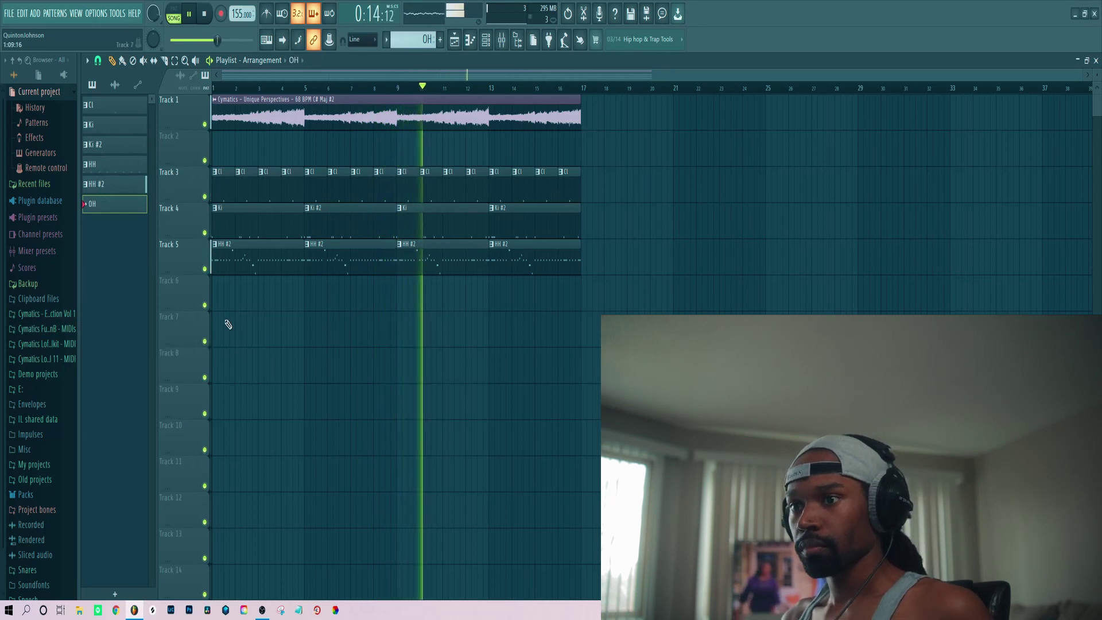
click(219, 291)
Step: Load the Cymatics Expand Open Hihat sample from the Hihats - Open folder into Sampler #13
click(486, 39)
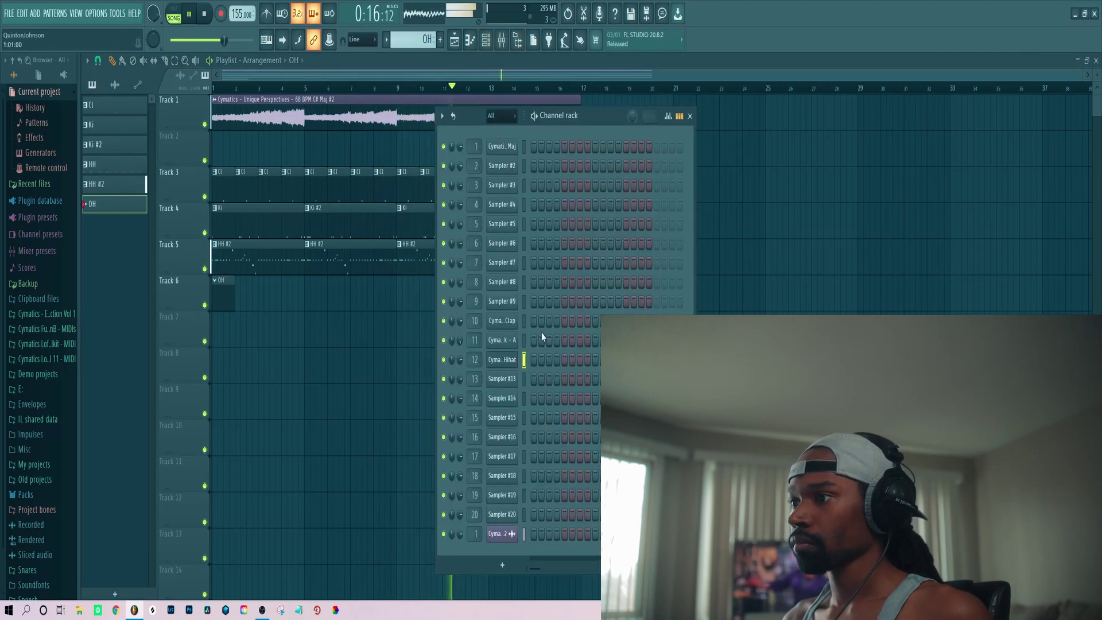
click(510, 379)
click(315, 343)
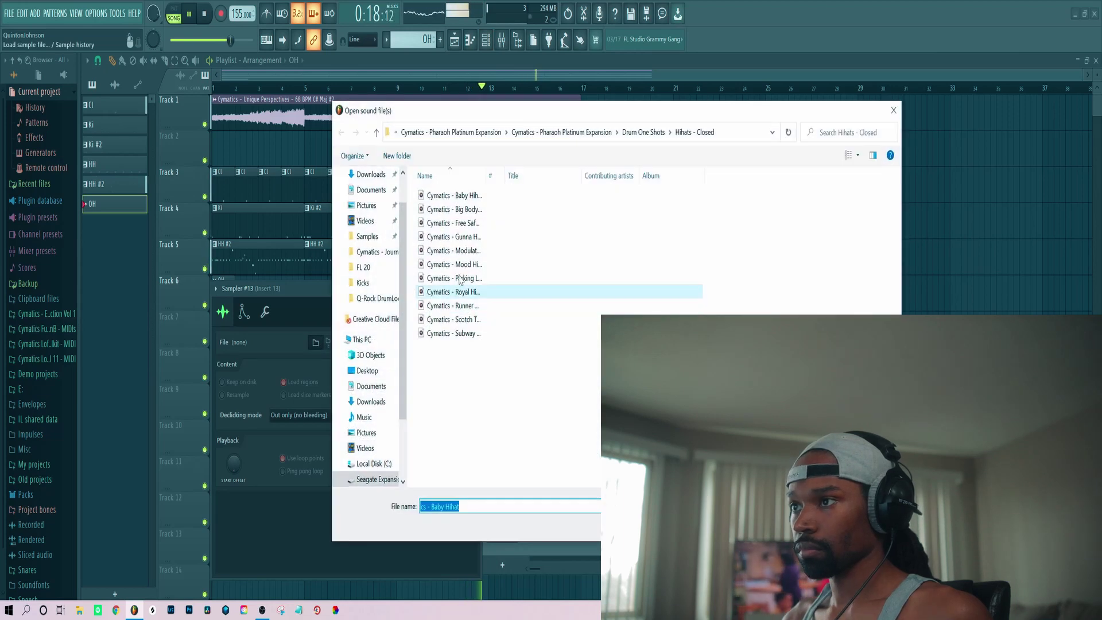
click(376, 132)
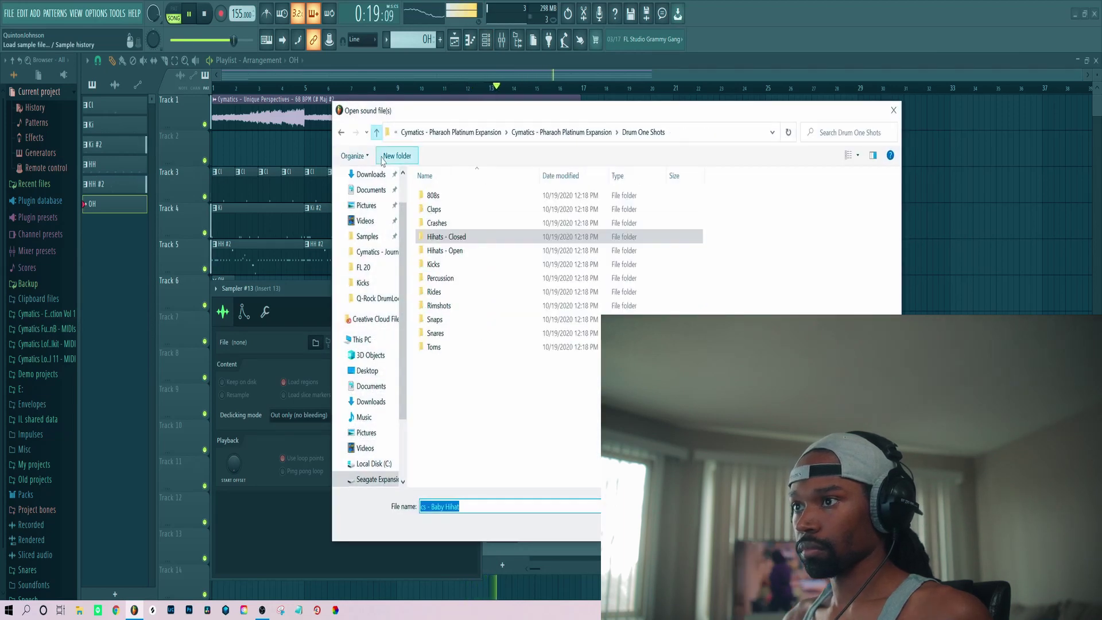
double_click(439, 253)
key(Down)
key(Down)
key(Down)
key(Up)
key(Return)
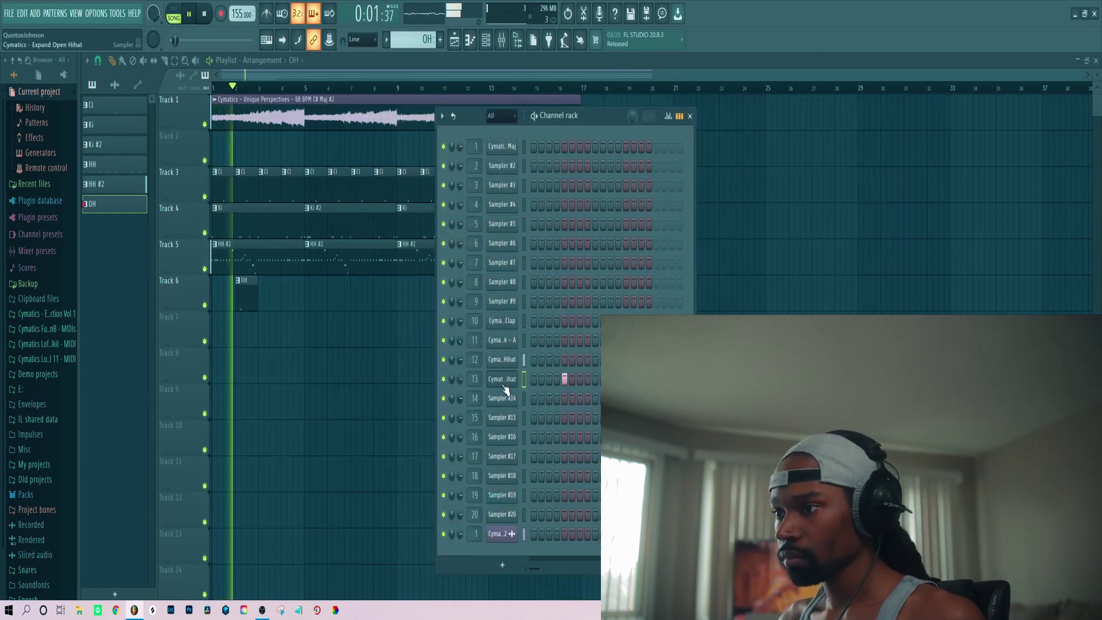
Step: Inspect the timing settings of the Expand Open Hihat channel
click(502, 383)
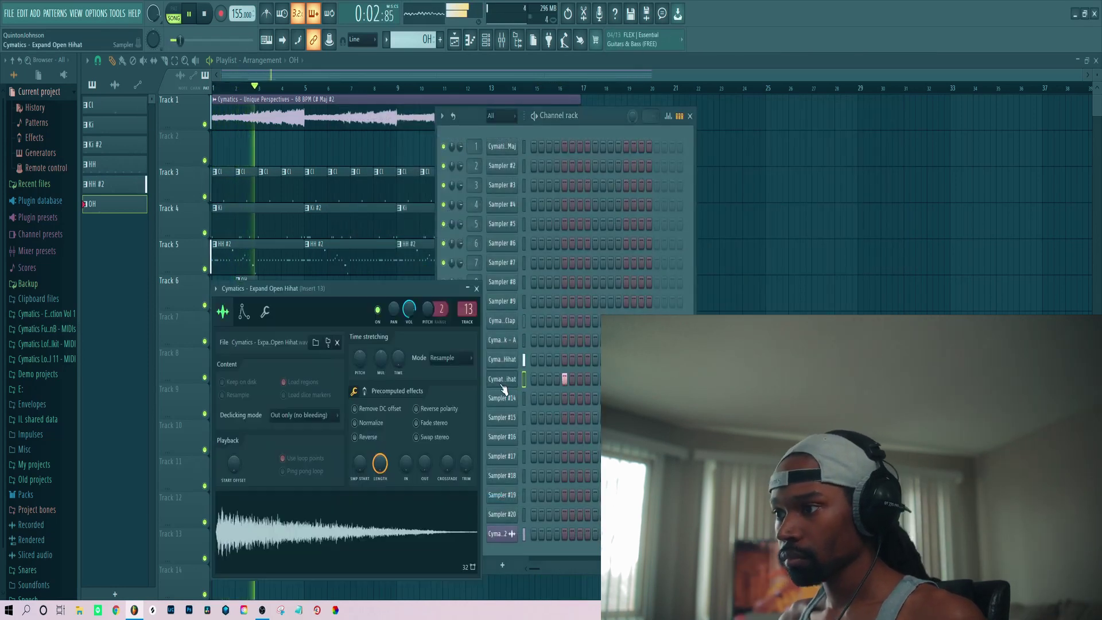
click(265, 313)
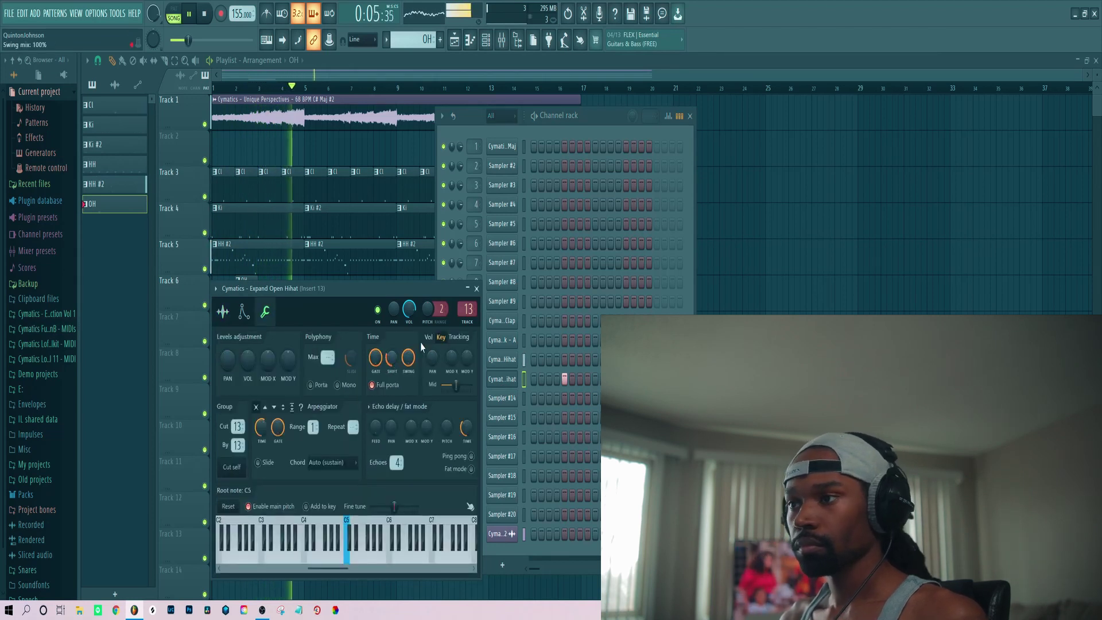
click(477, 290)
Step: Place OH clips on Track 6 at bars 4, 6, 8, 10, 12 and 14
click(289, 293)
click(333, 299)
click(378, 304)
click(425, 304)
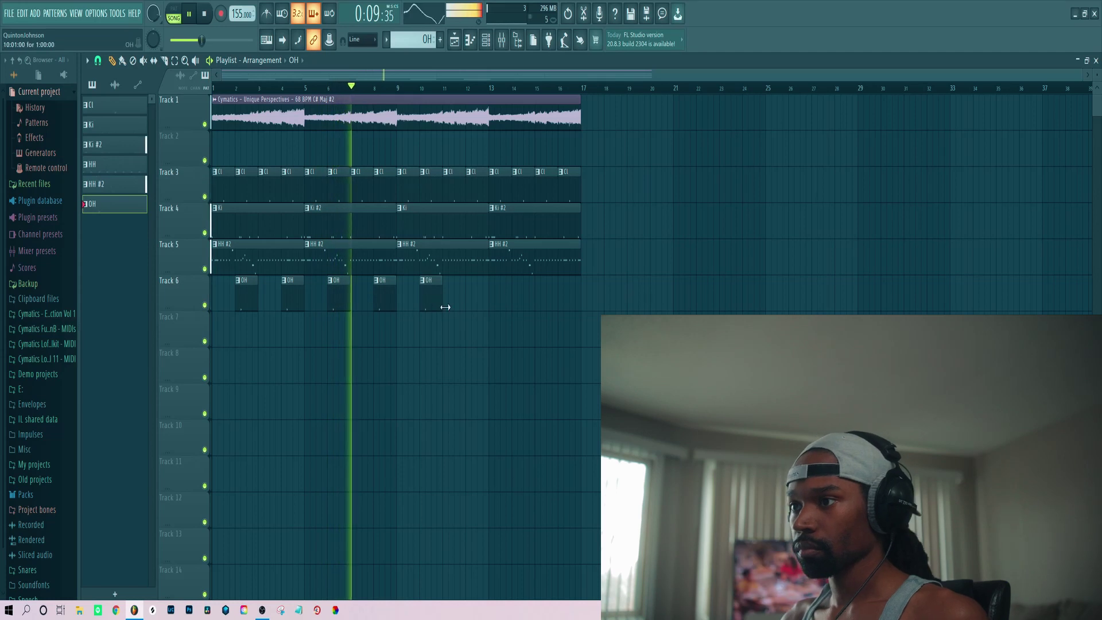
click(469, 304)
click(517, 304)
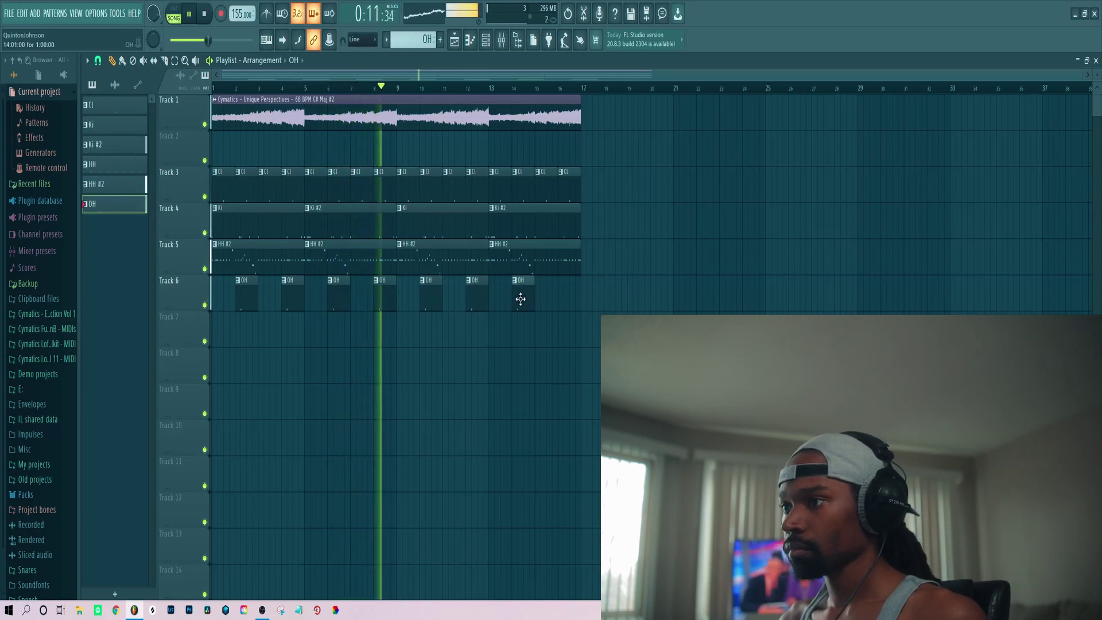
Step: Load the Cymatics Barracuda 808 - C sample from the Pharaoh Sample Pack's 808s folder into Sampler #14
click(487, 41)
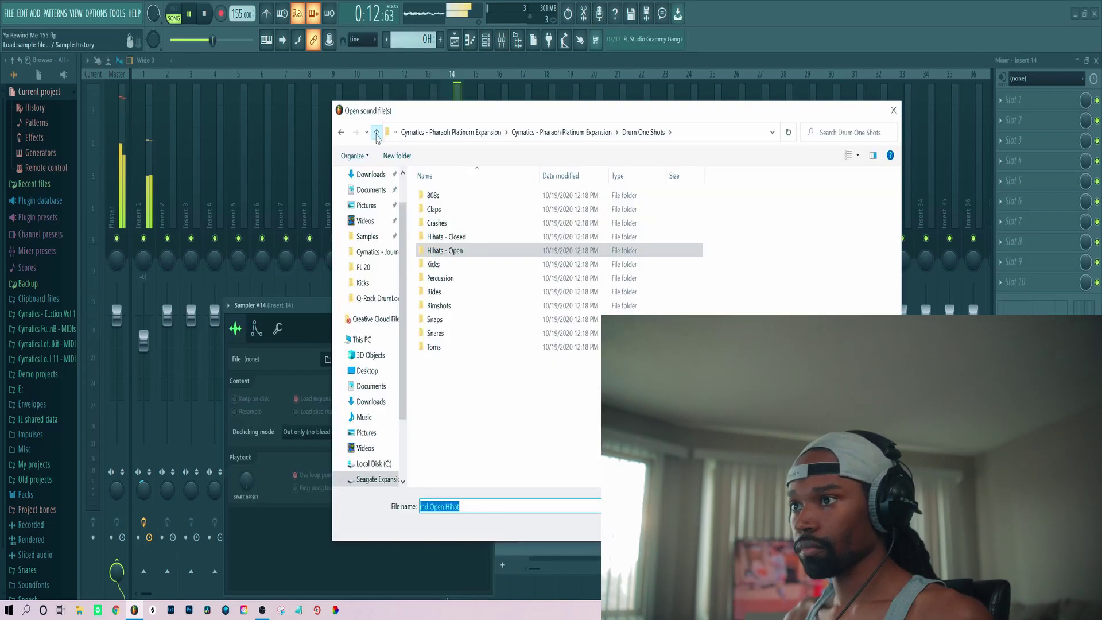
click(377, 133)
click(376, 133)
click(376, 132)
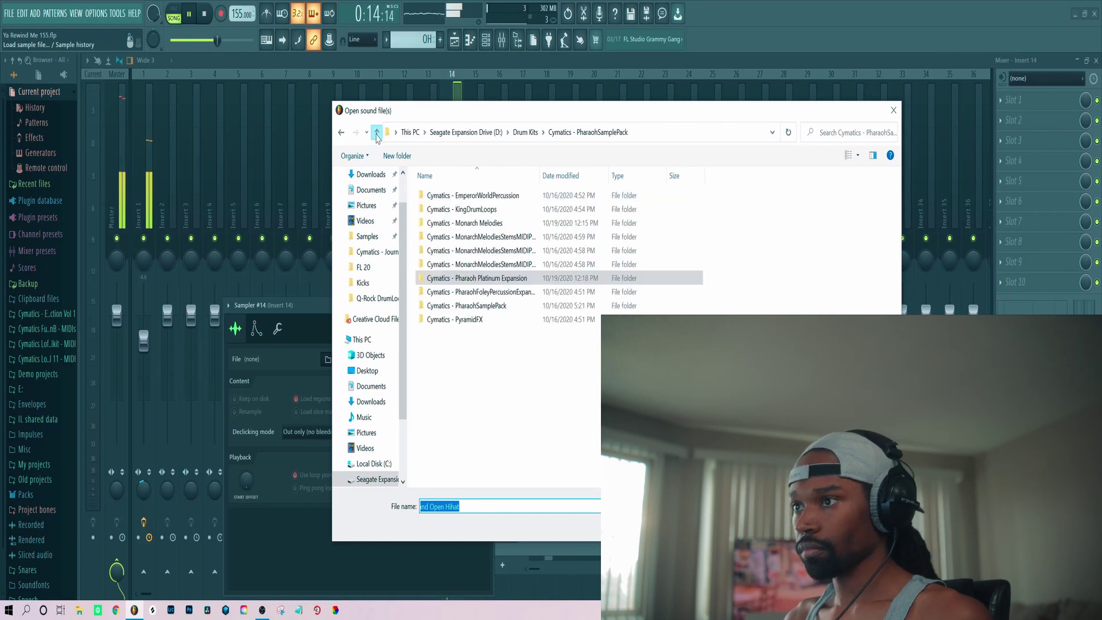
double_click(466, 306)
double_click(458, 209)
double_click(441, 198)
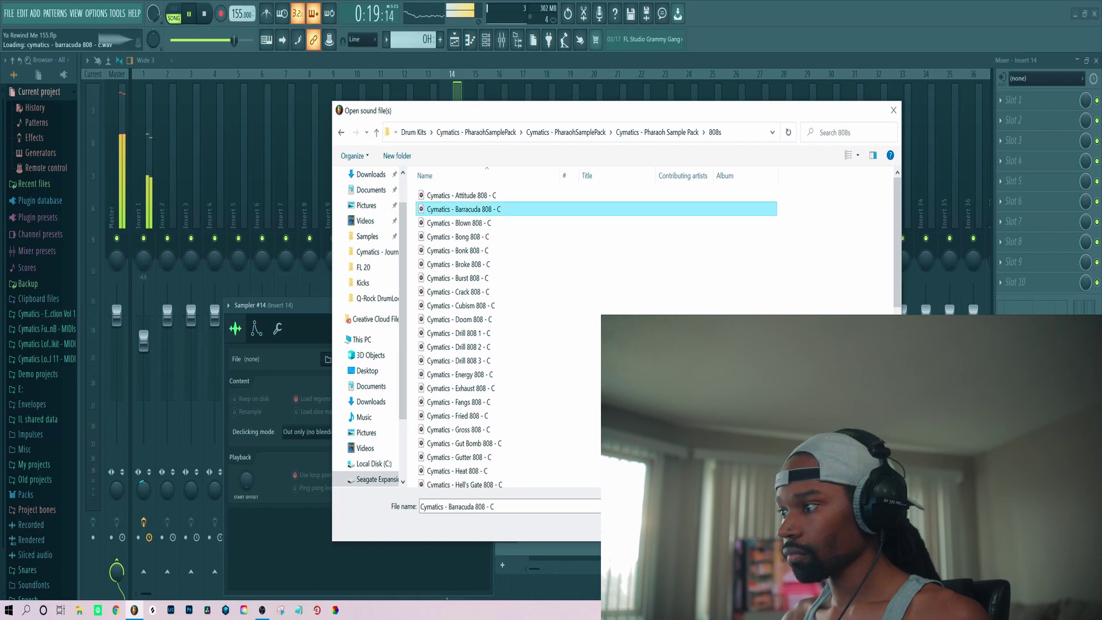
double_click(449, 210)
Step: Lower the 808's volume on mixer Insert 14 to about 80% while the song plays
click(454, 40)
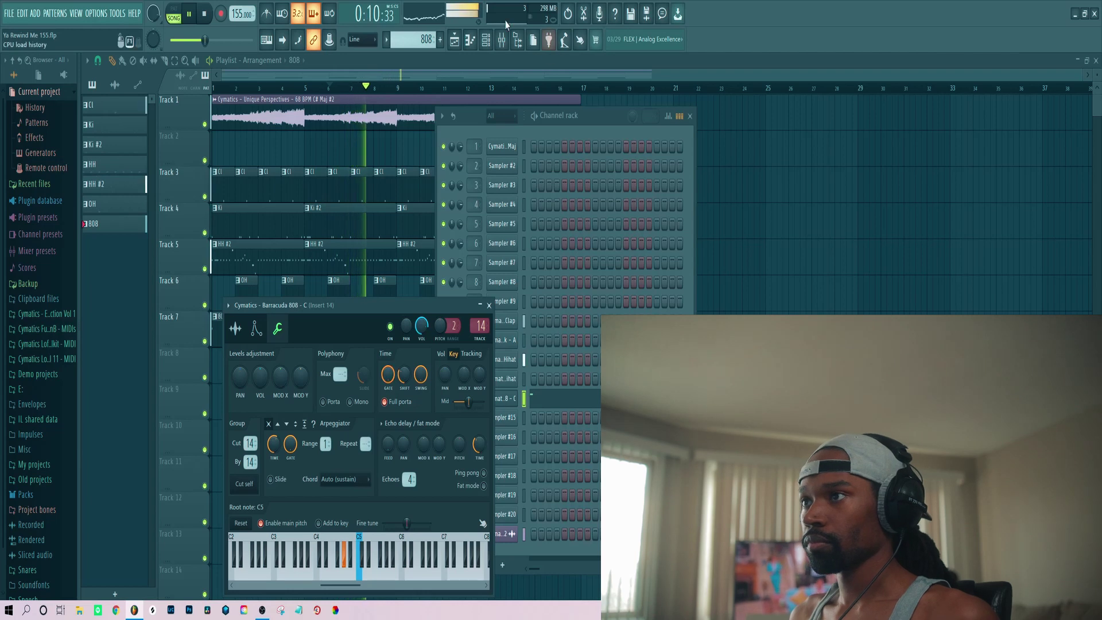
click(502, 39)
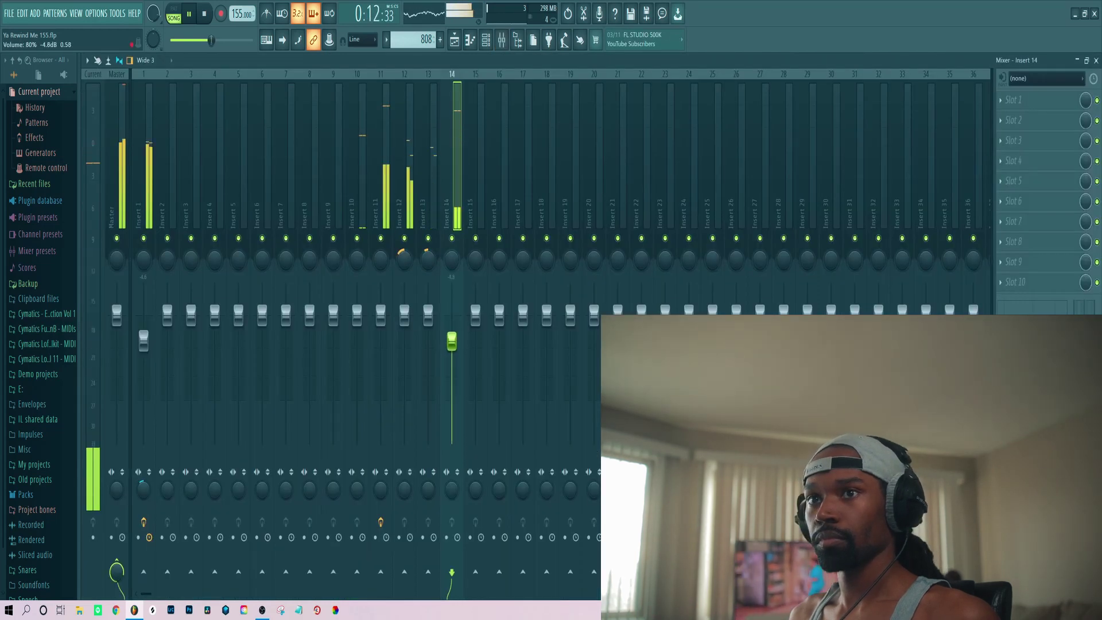
key(space)
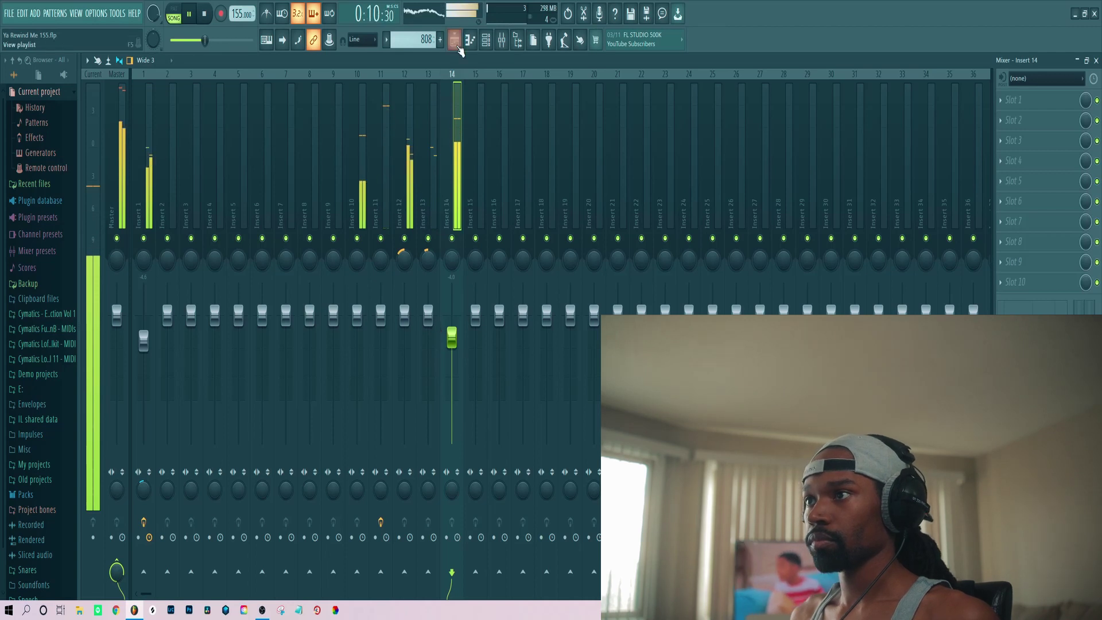
Step: Place the Input Snare note of the Sn pattern on C5 in bar 2
click(486, 41)
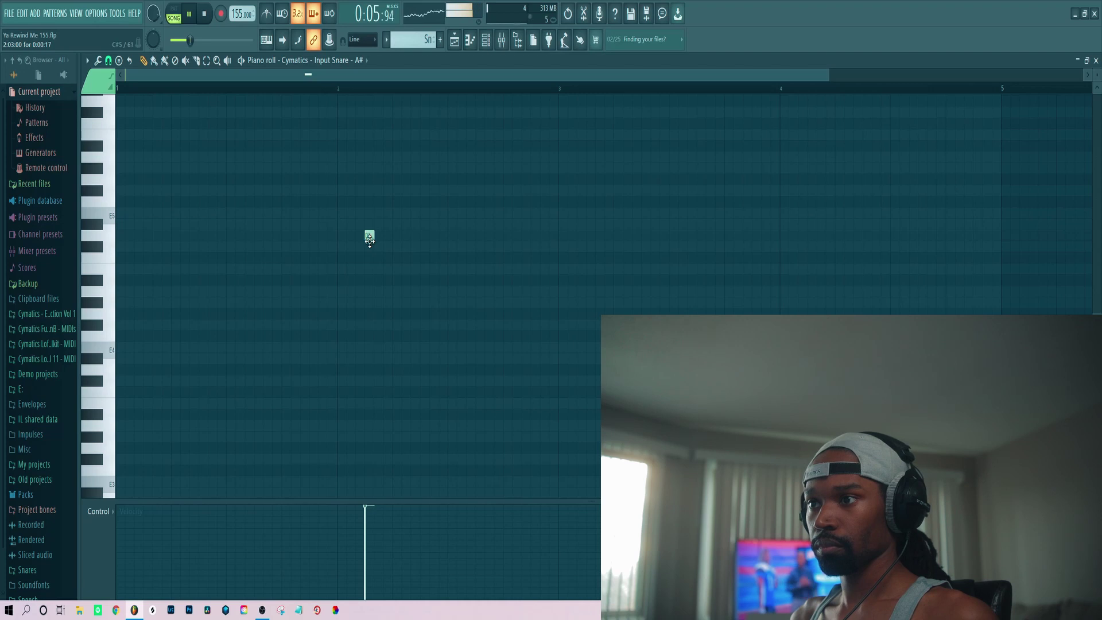
drag(369, 246, 369, 258)
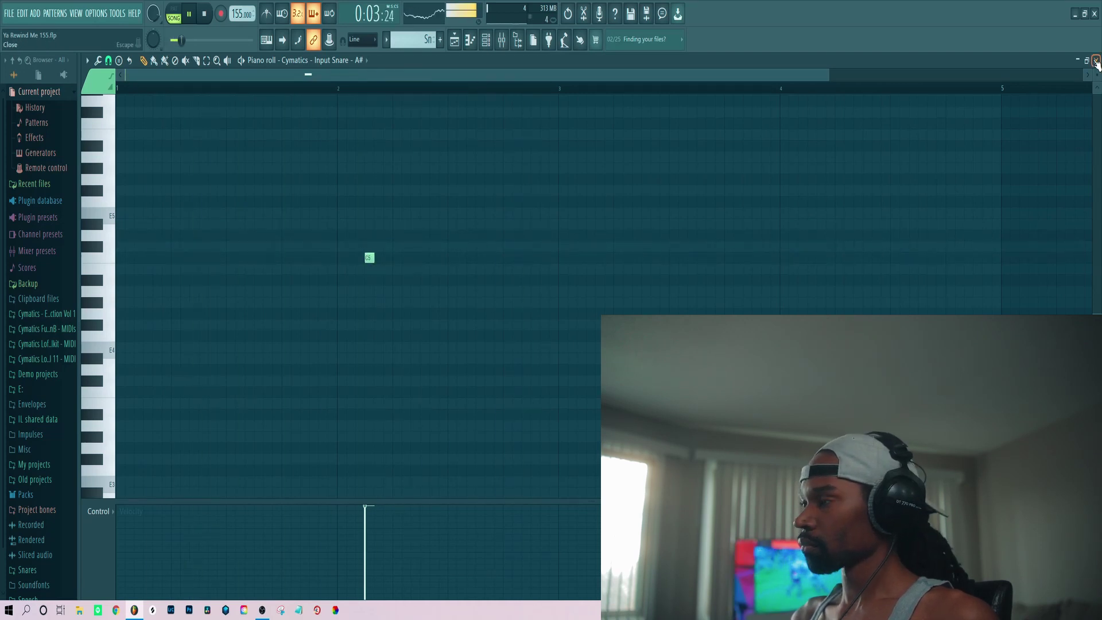
click(1095, 63)
Step: Repeat the two-bar Sn clip back to back along Track 9 in the playlist
key(F6)
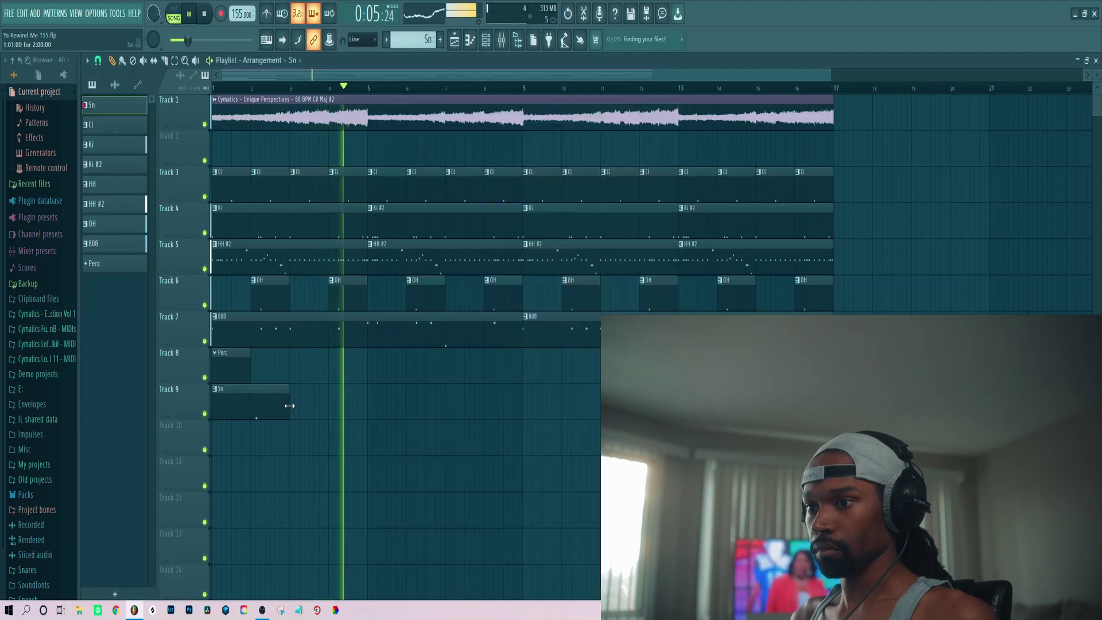
click(380, 409)
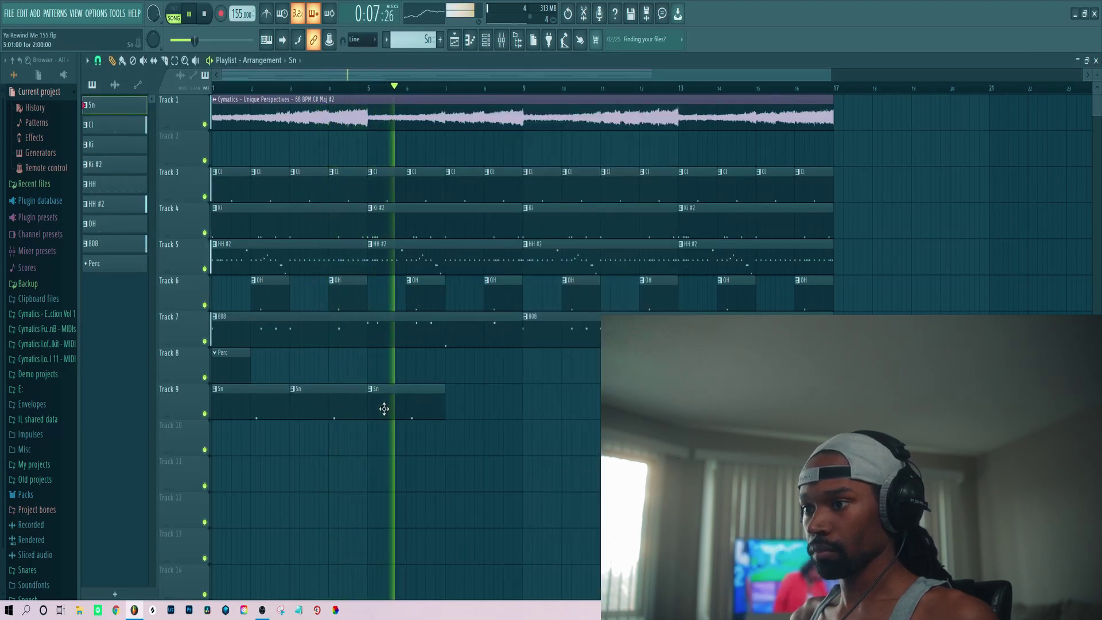
drag(445, 414, 597, 412)
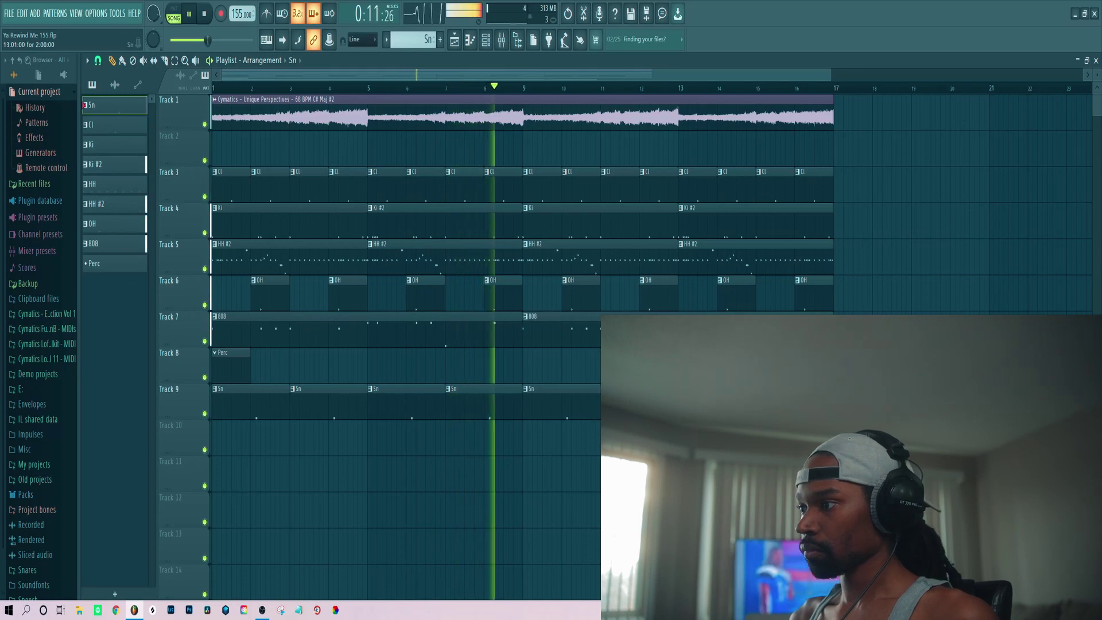
Step: Lower the snare's volume on mixer Insert 15 to 65% (-8.6 dB)
click(500, 39)
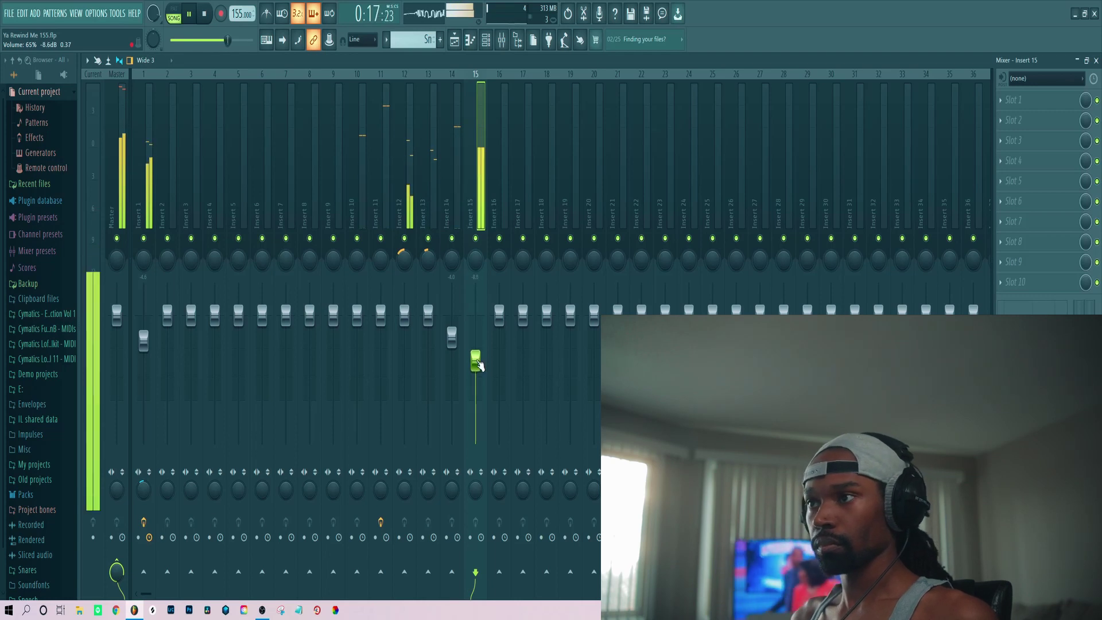
click(456, 49)
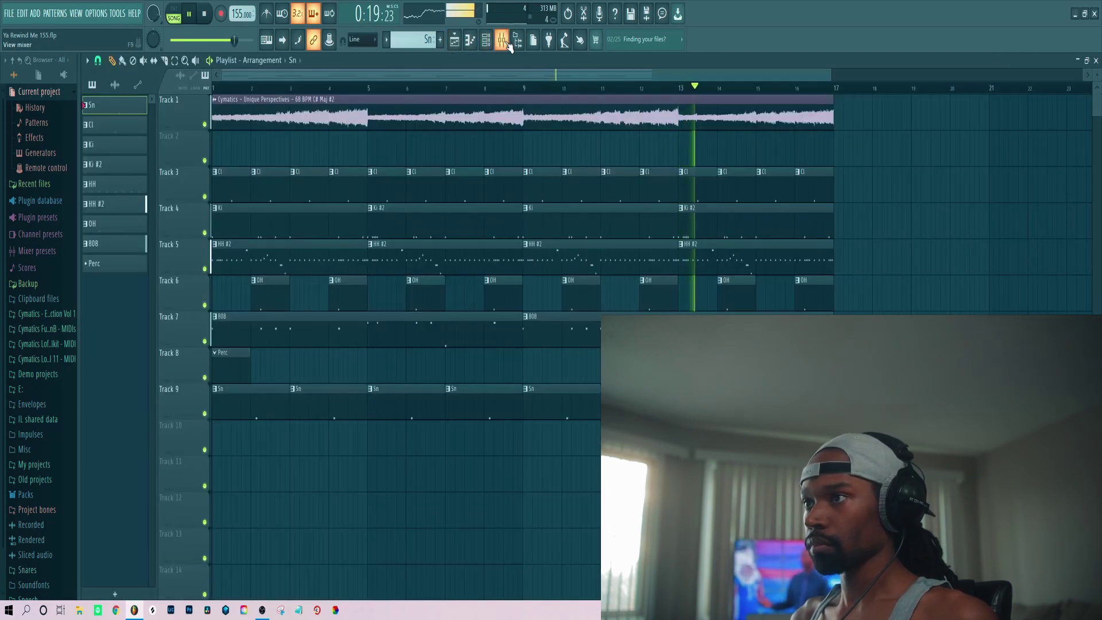
click(507, 45)
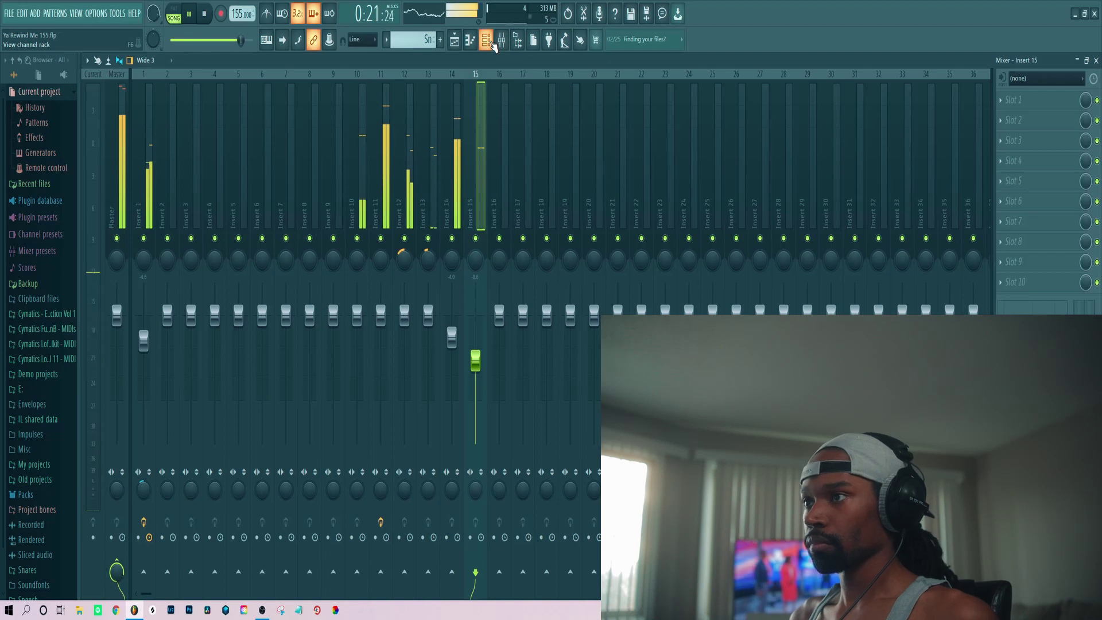
Step: Turn the bar 3 snare clip into a separate Sn #2 pattern with a four-note C6 roll on bar 1's last beat
click(492, 45)
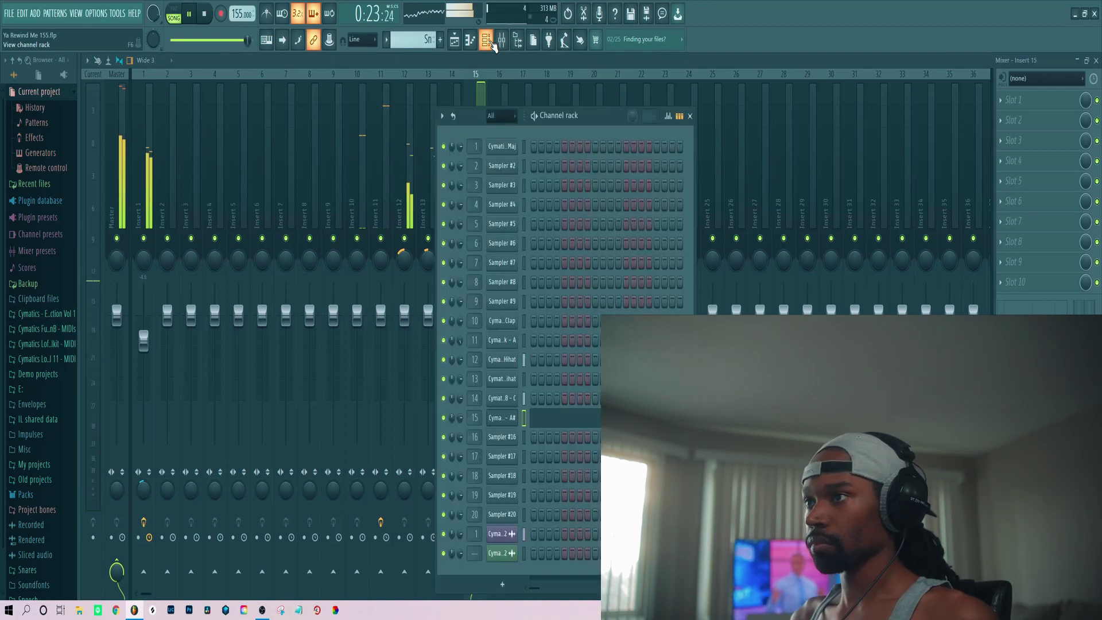
click(455, 44)
click(491, 48)
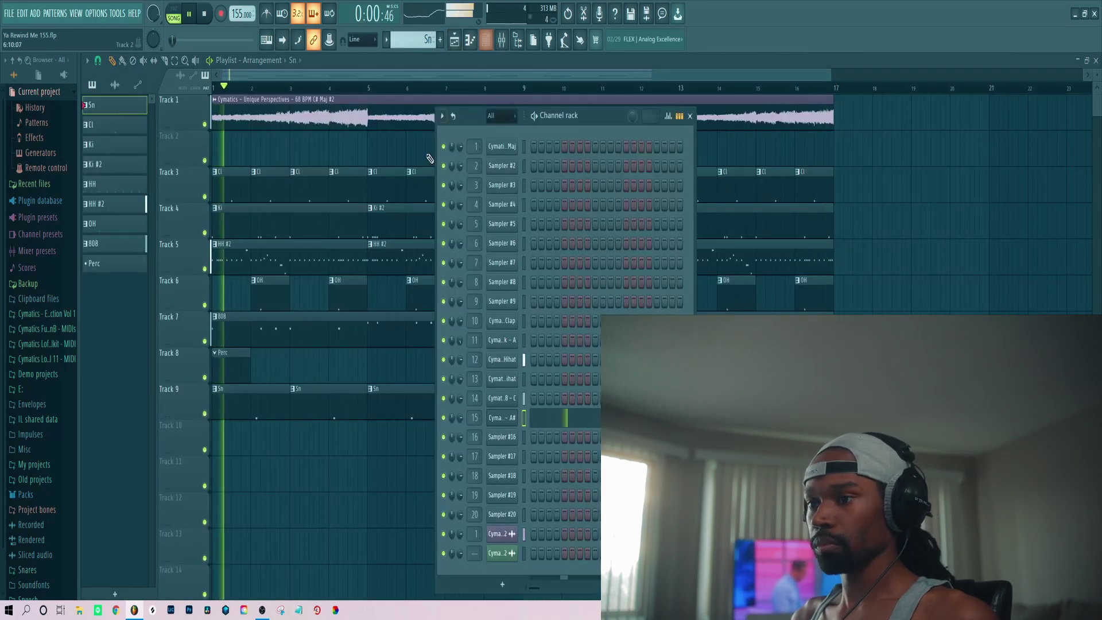
click(295, 391)
right_click(293, 394)
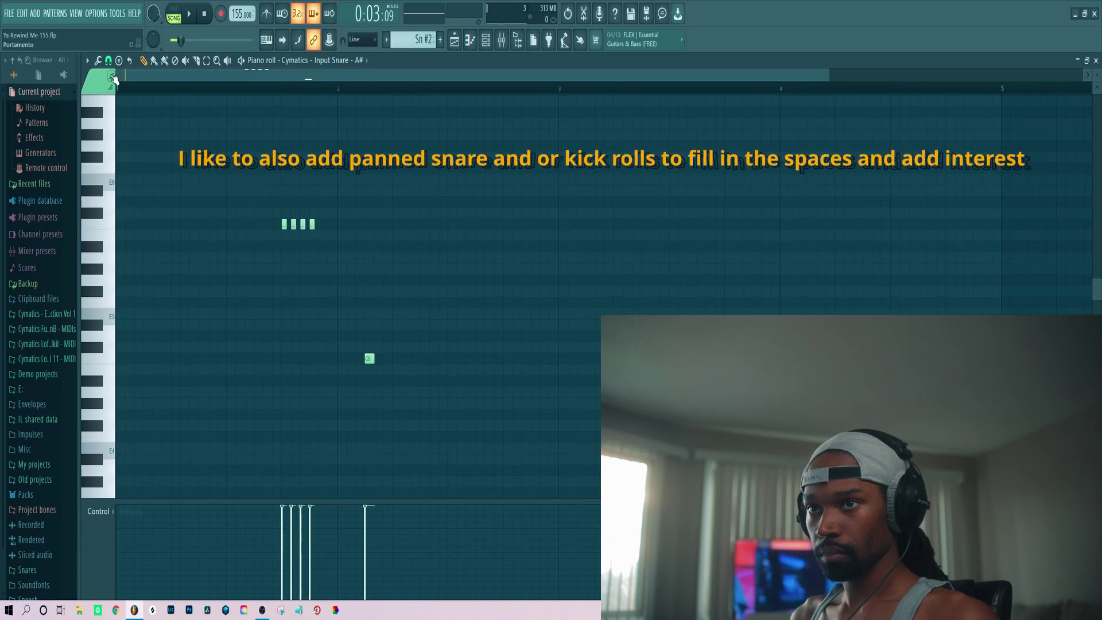
Step: Pan the four C6 roll notes of the Sn #2 pattern progressively further left, with snapping set to 1/6 step
click(108, 59)
click(125, 129)
key(space)
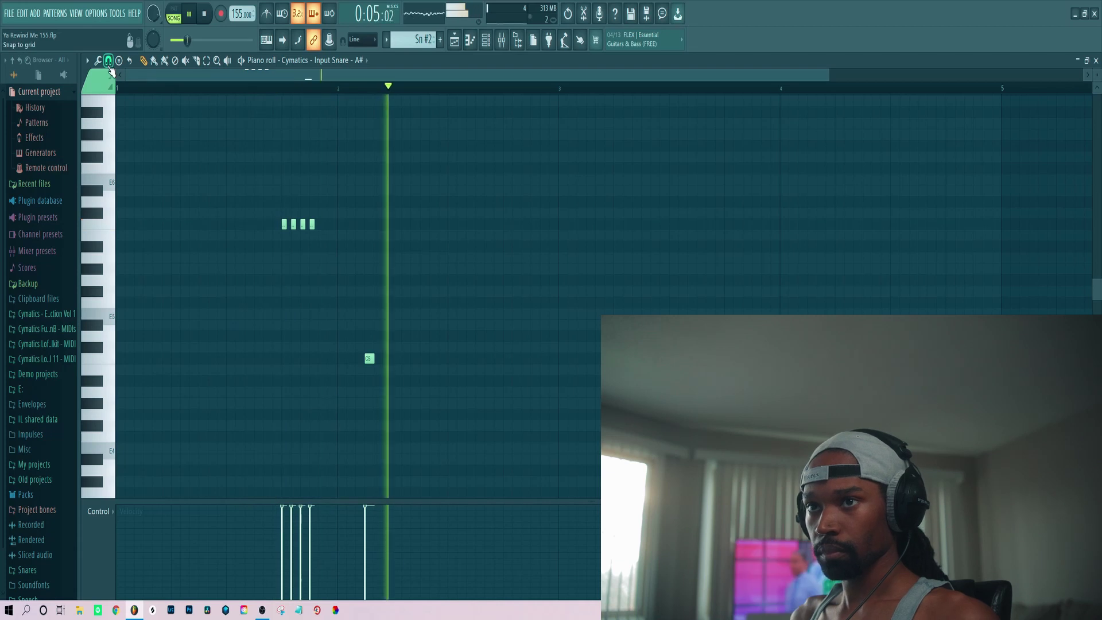
click(97, 540)
click(132, 532)
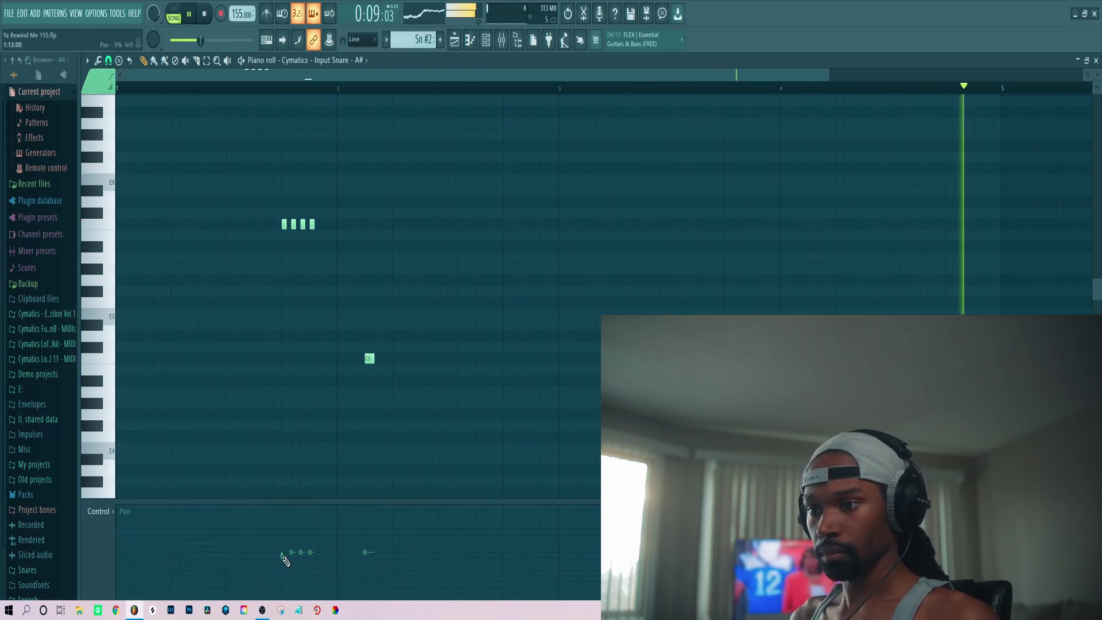
key(space)
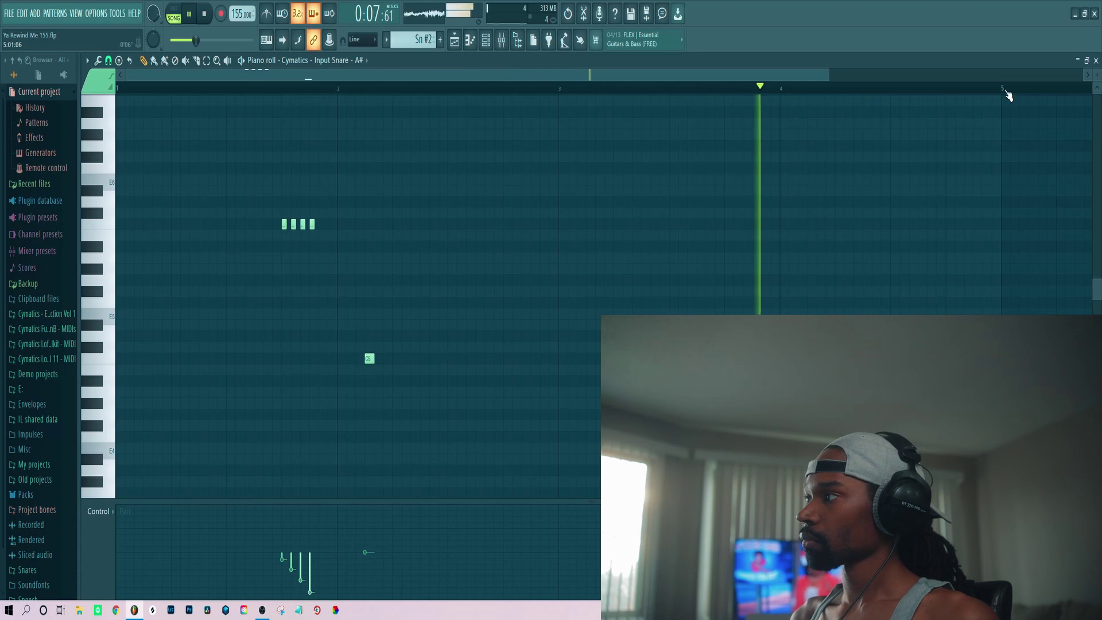
Step: Make the Track 9 snare clip at bar 7 a unique Sn #3 pattern and open its Input Snare notes for editing
click(1096, 60)
key(F6)
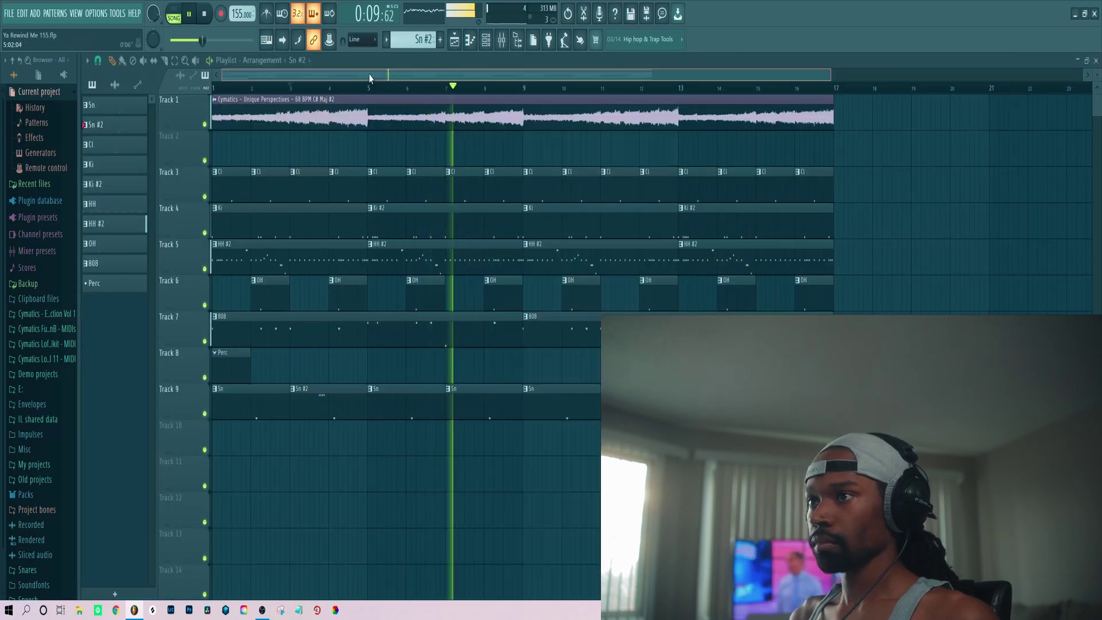
right_click(450, 396)
click(472, 442)
key(F6)
key(F7)
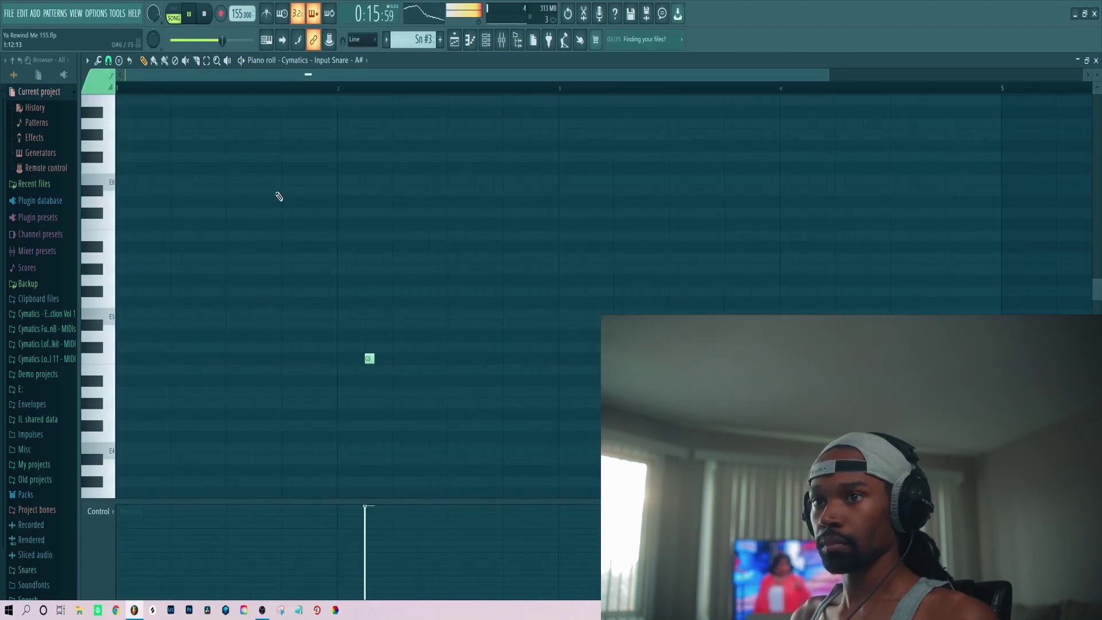
Step: Add a four-note C#6 roll at 1/6 step snap on bar 1's last beat of Sn #3 and show the notes' panning values
click(108, 60)
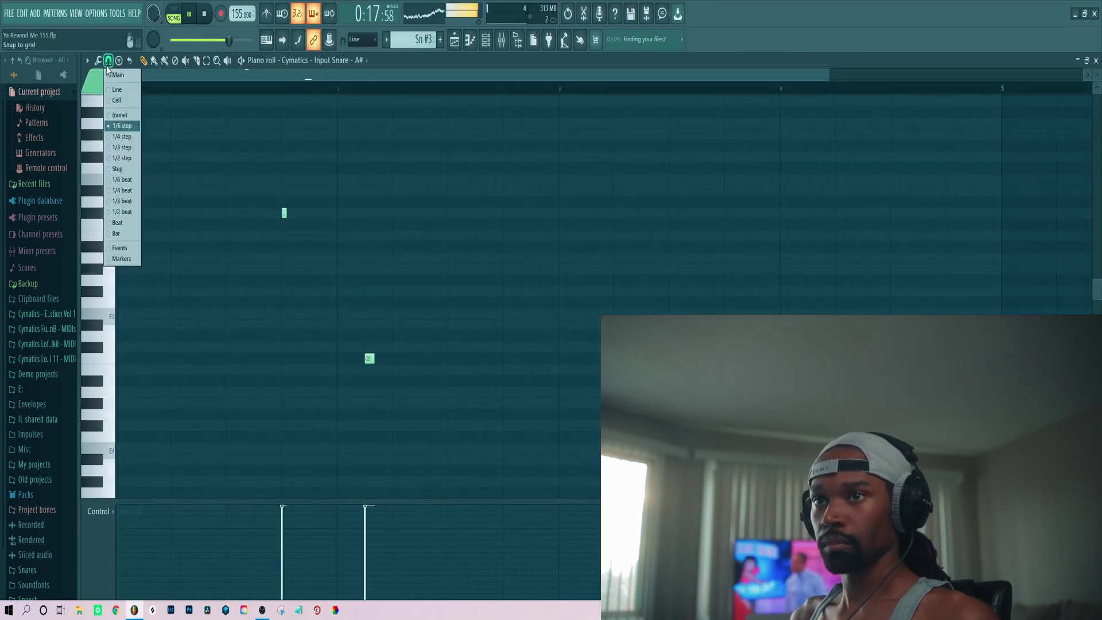
click(113, 126)
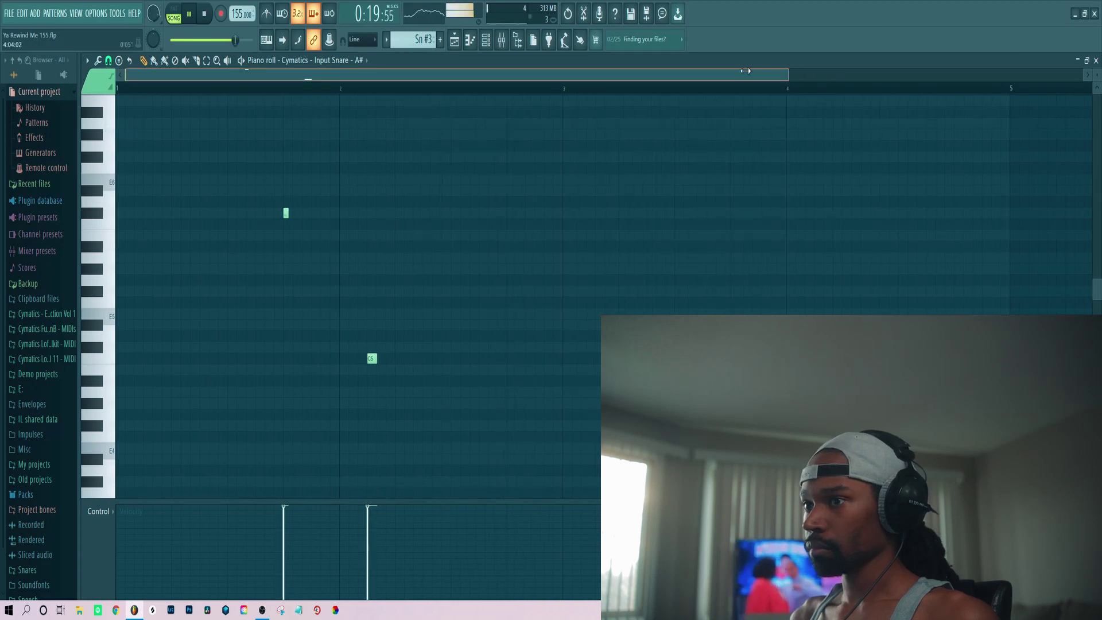
drag(746, 71, 526, 70)
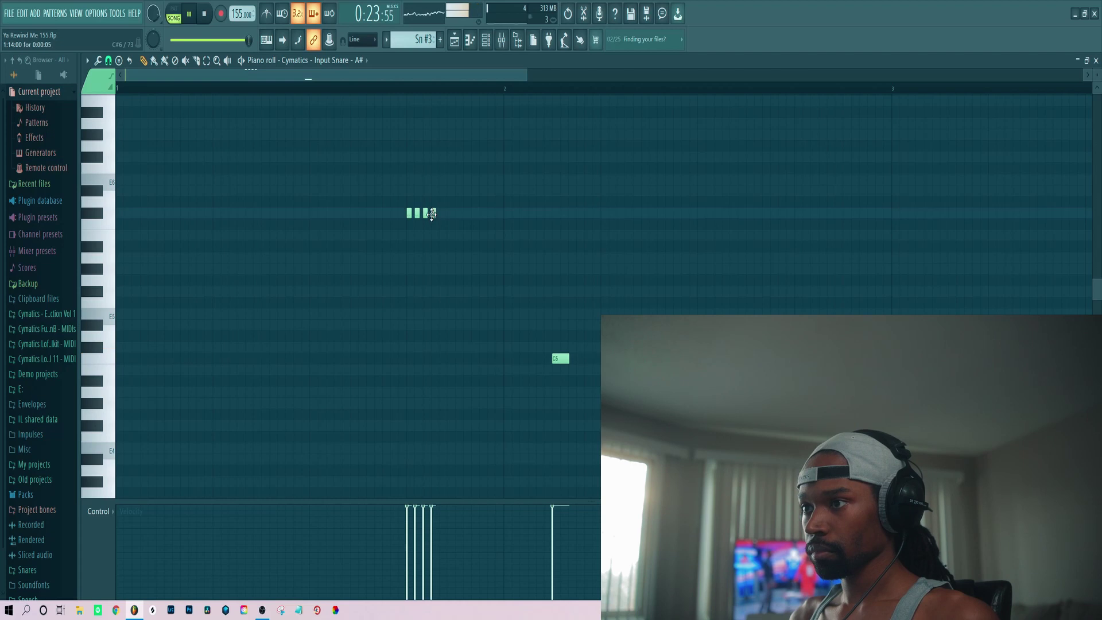
click(98, 510)
click(137, 531)
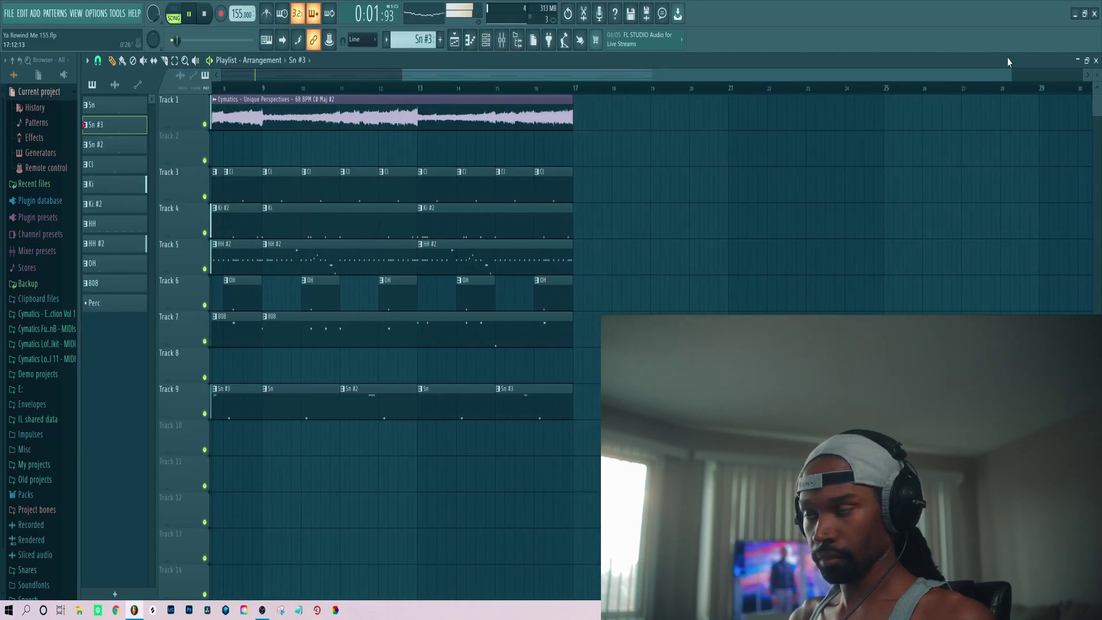
Step: Move all the drum, 808, percussion and snare clips from Tracks 3–9 down five tracks to Tracks 8–14
drag(401, 74, 222, 74)
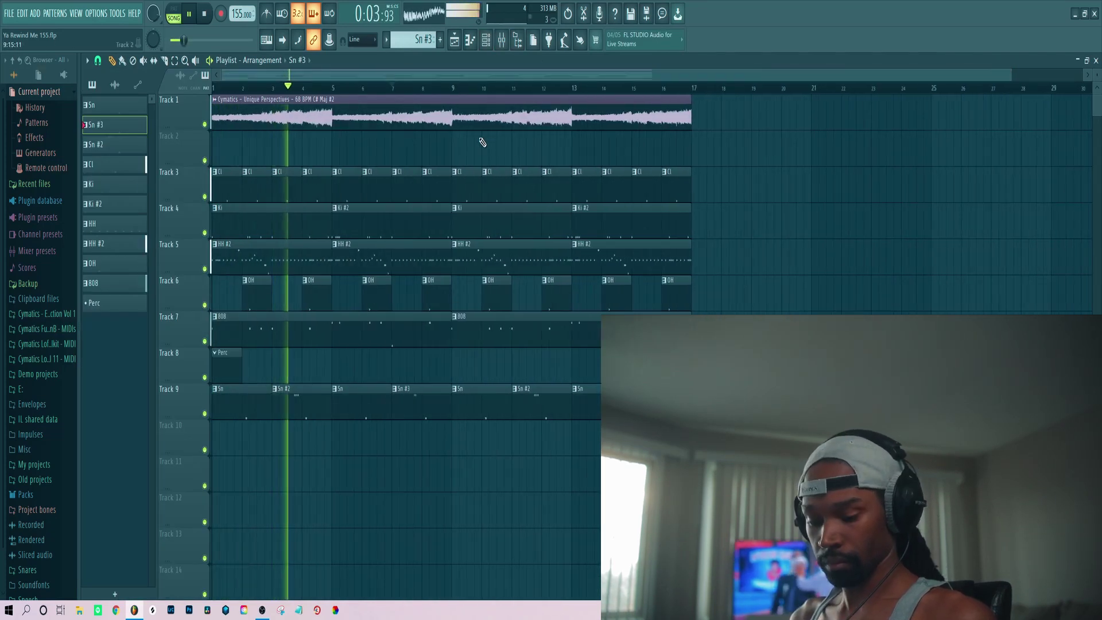
drag(721, 190, 210, 436)
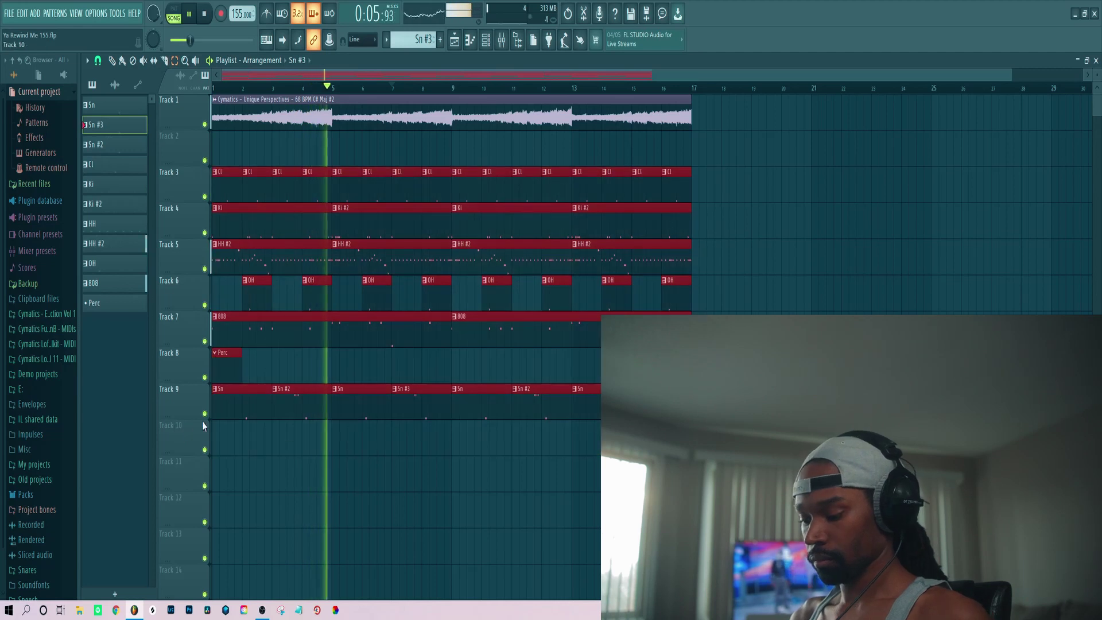
drag(226, 184, 225, 364)
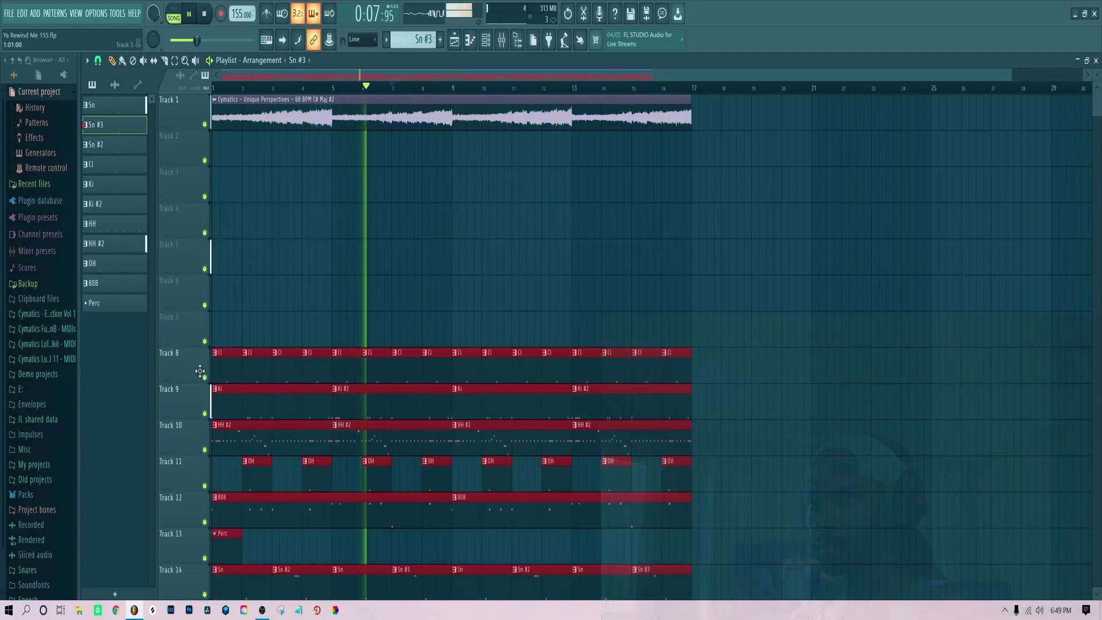